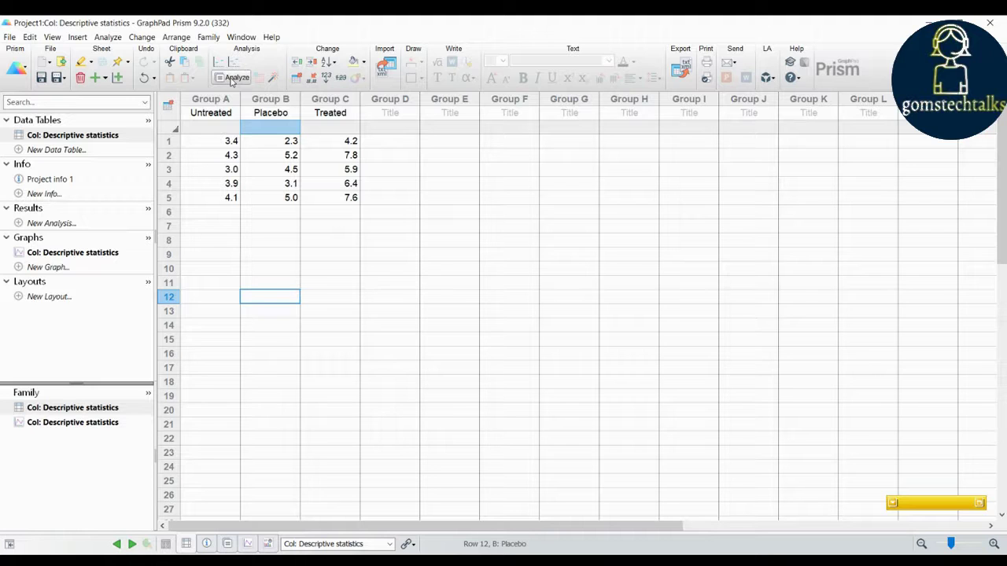
- Choose Column analyses > Descriptive statistics, keeping Untreated, Placebo and Treated all checked
click(232, 79)
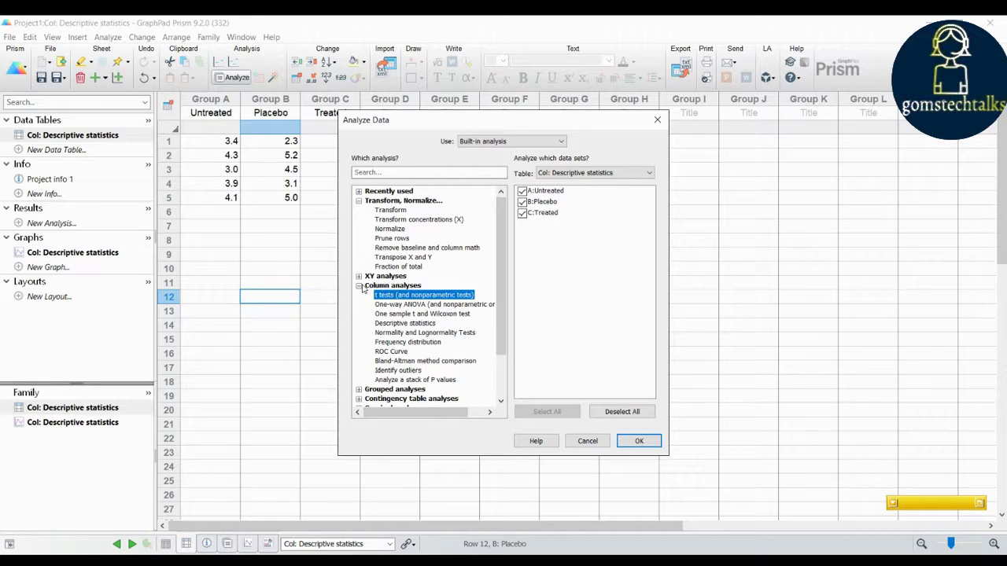
click(394, 323)
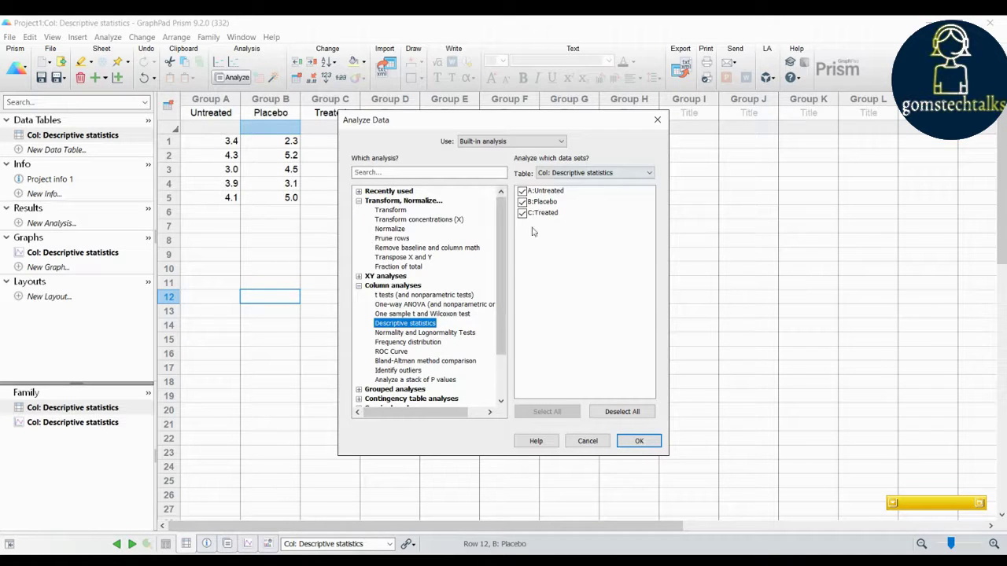
click(584, 173)
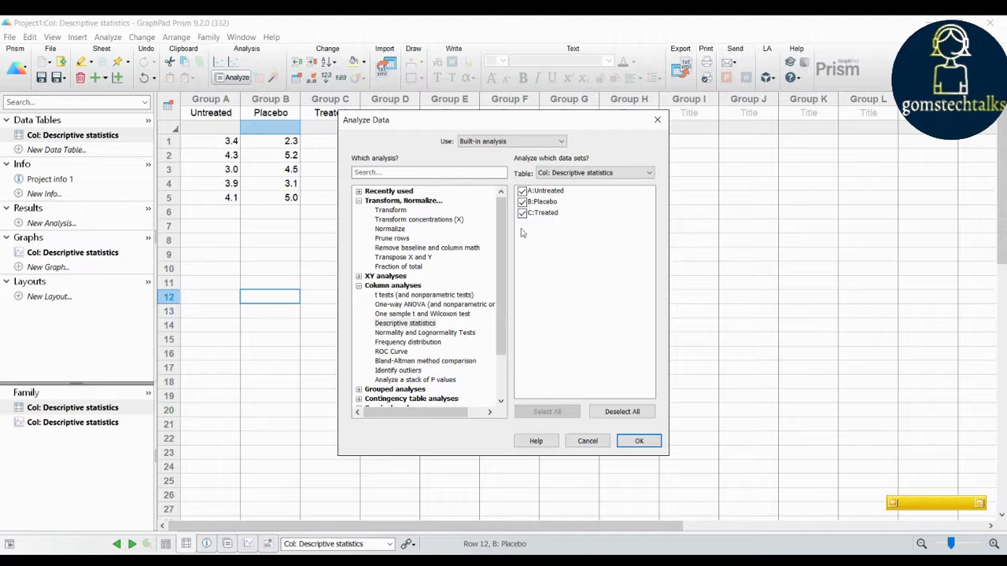
click(523, 192)
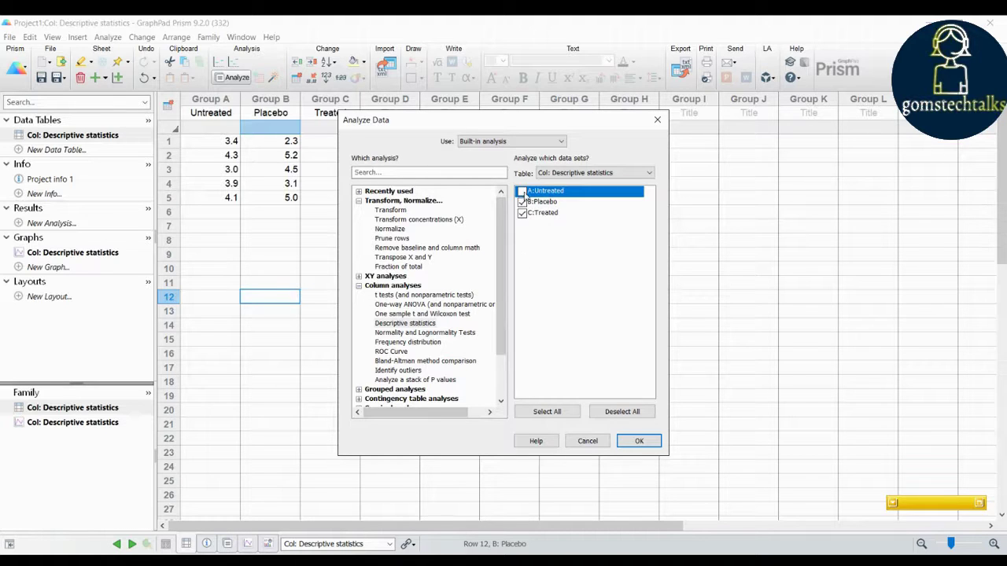
click(523, 192)
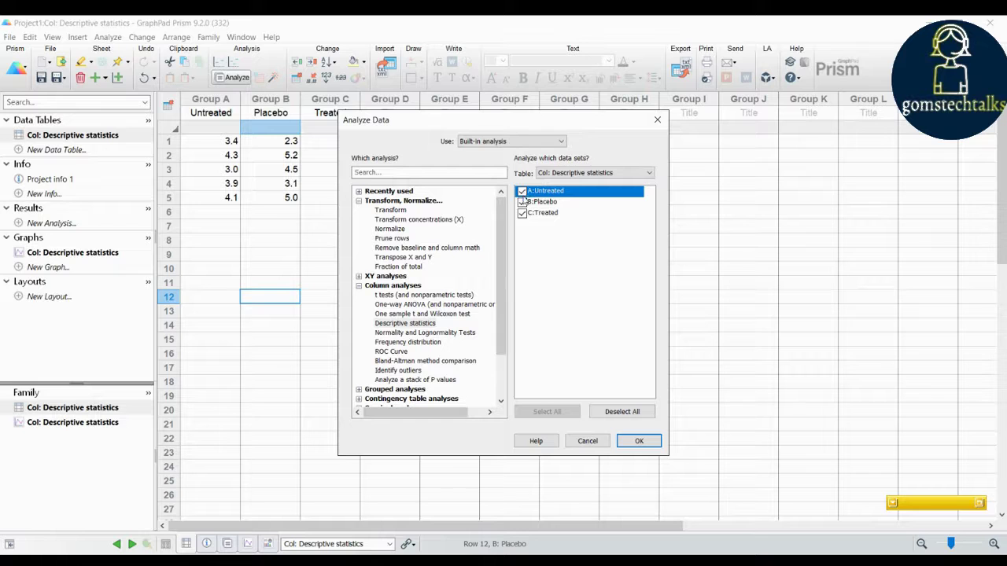
click(637, 443)
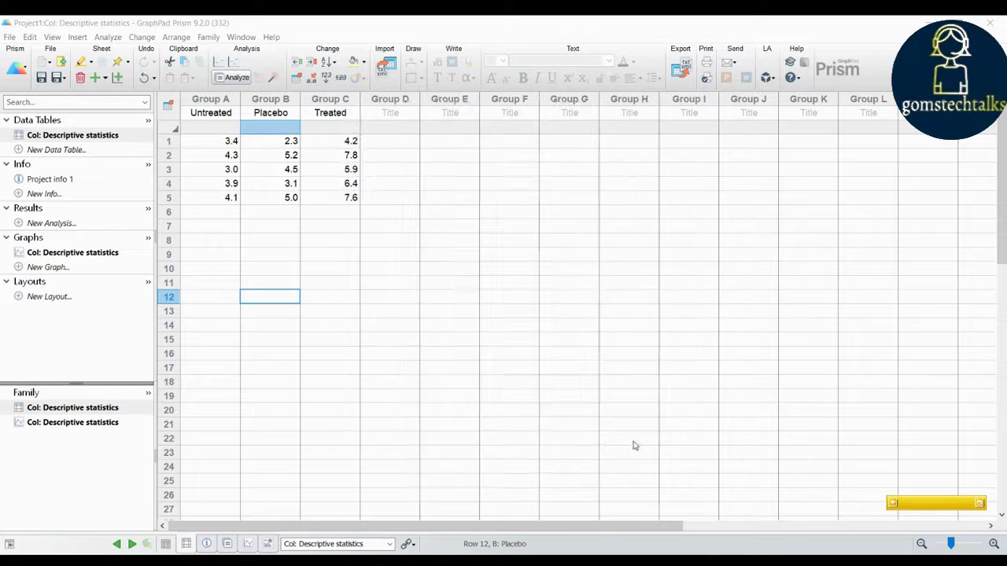
mouse_move(464, 131)
mouse_down()
mouse_move(456, 146)
mouse_move(480, 168)
mouse_move(475, 139)
mouse_up()
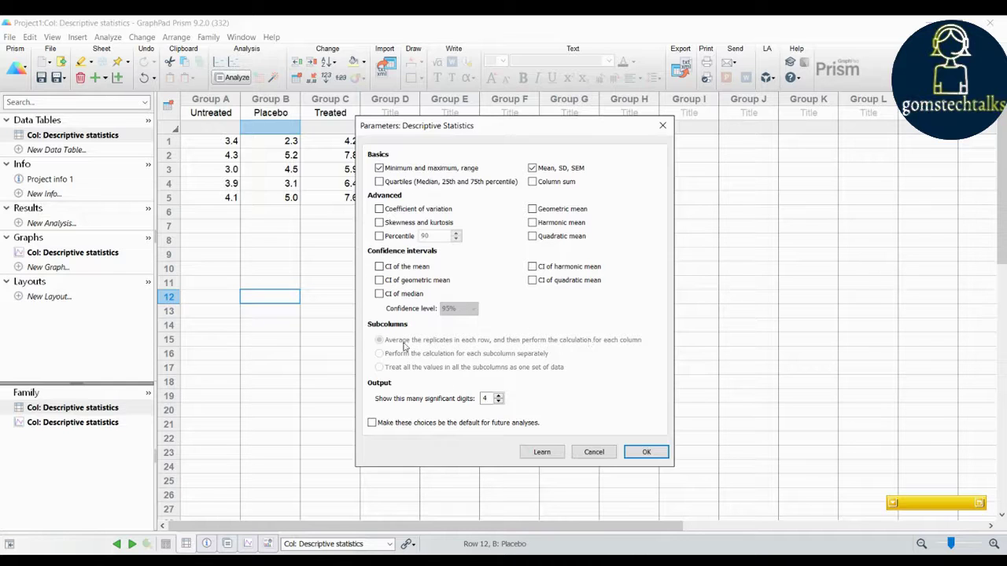
- Move the descriptive statistics parameters window right to reveal the data, then confirm
drag(474, 129, 633, 136)
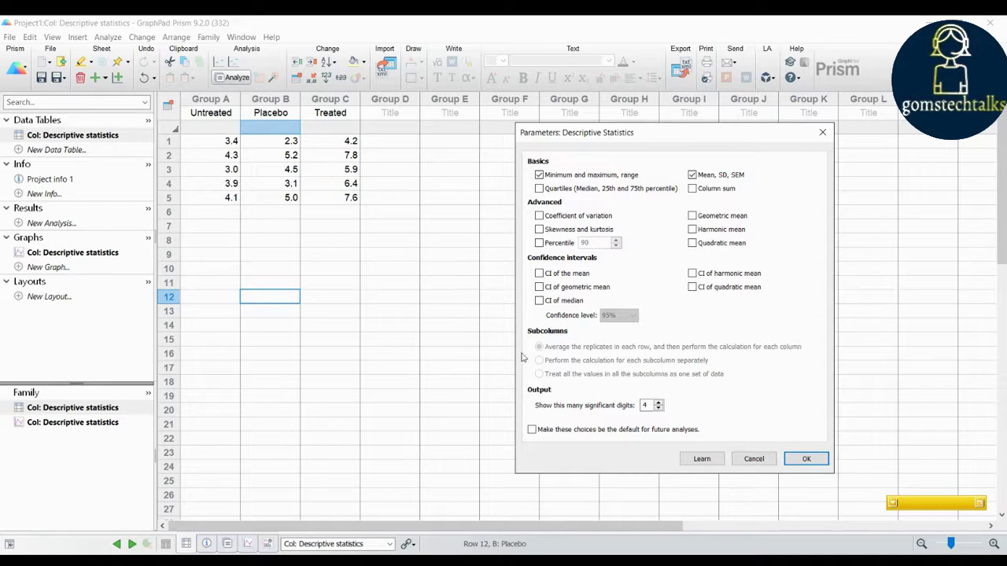
key(Return)
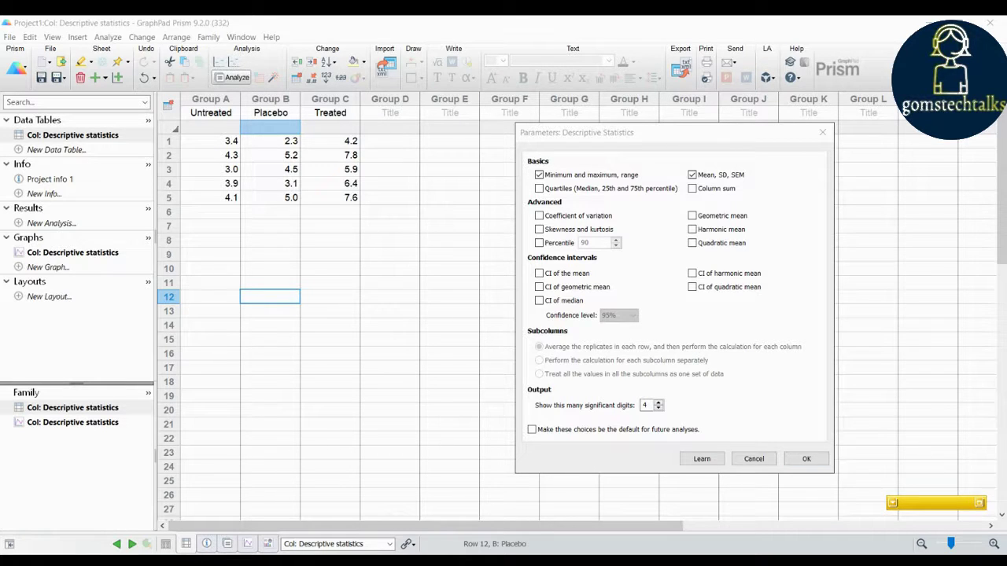
- Add quartiles and median, CV, skewness and kurtosis, a 95th percentile, and geometric and harmonic means
click(539, 189)
click(539, 216)
click(539, 229)
click(540, 243)
click(616, 245)
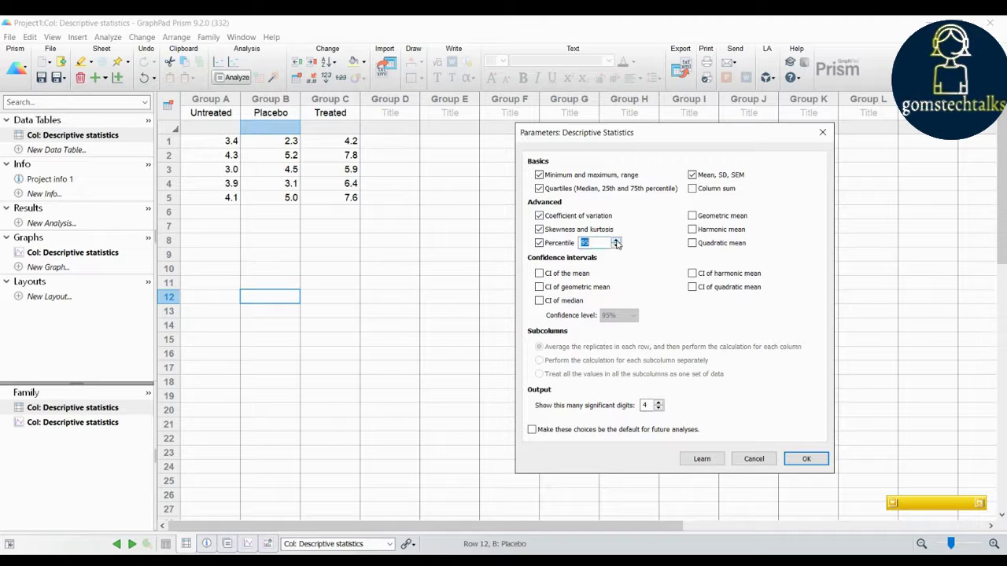
click(693, 216)
click(697, 231)
- Add confidence intervals for the mean, geometric mean, median, harmonic and quadratic means, and run the analysis
click(539, 275)
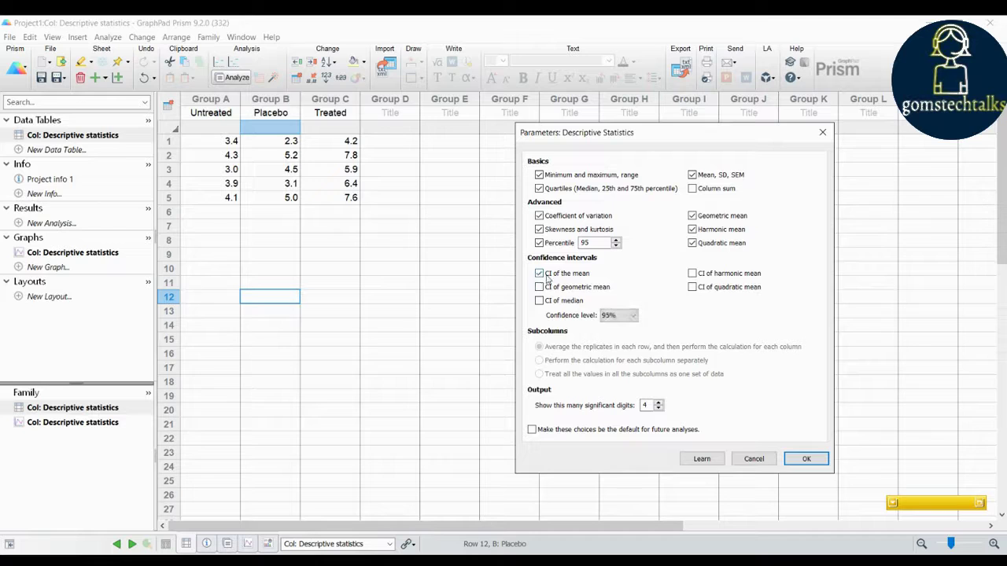
click(539, 287)
click(539, 300)
click(692, 273)
click(692, 287)
click(806, 458)
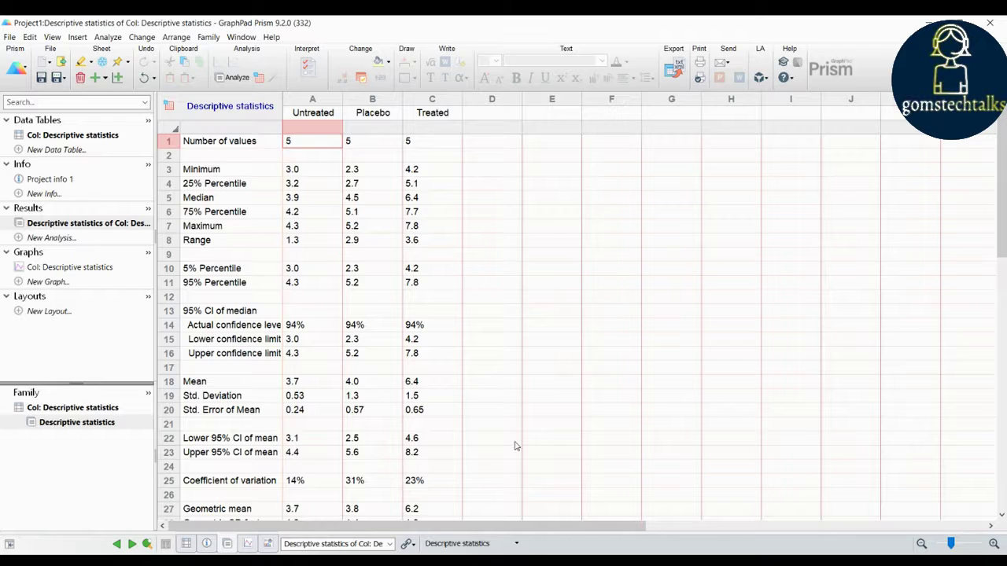
- Review the results down to the 75% Percentile row, then open the Col: Descriptive statistics graph
scroll(517, 445, down, 3)
scroll(517, 445, down, 3)
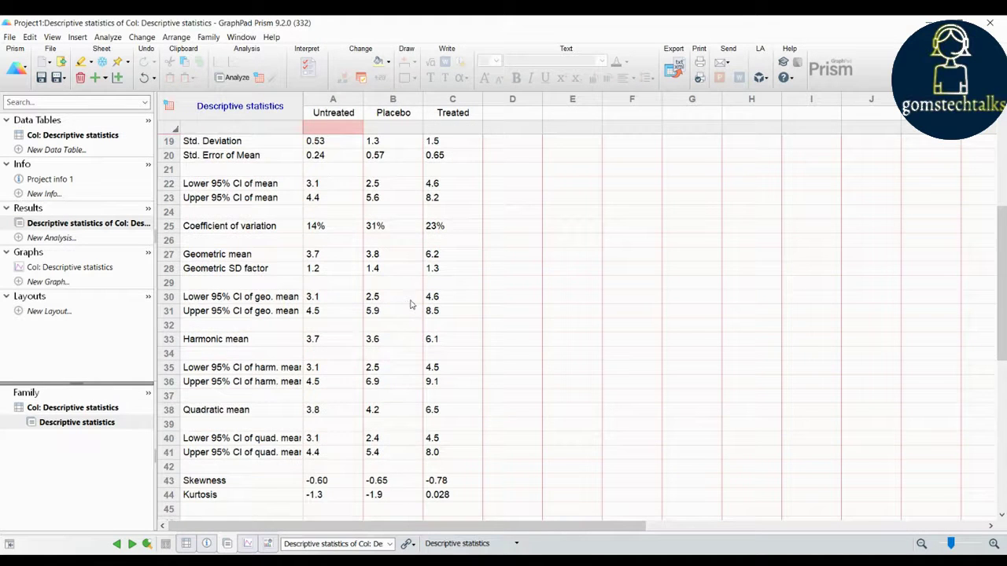
scroll(405, 304, down, 1)
scroll(401, 304, down, 2)
scroll(406, 300, up, 9)
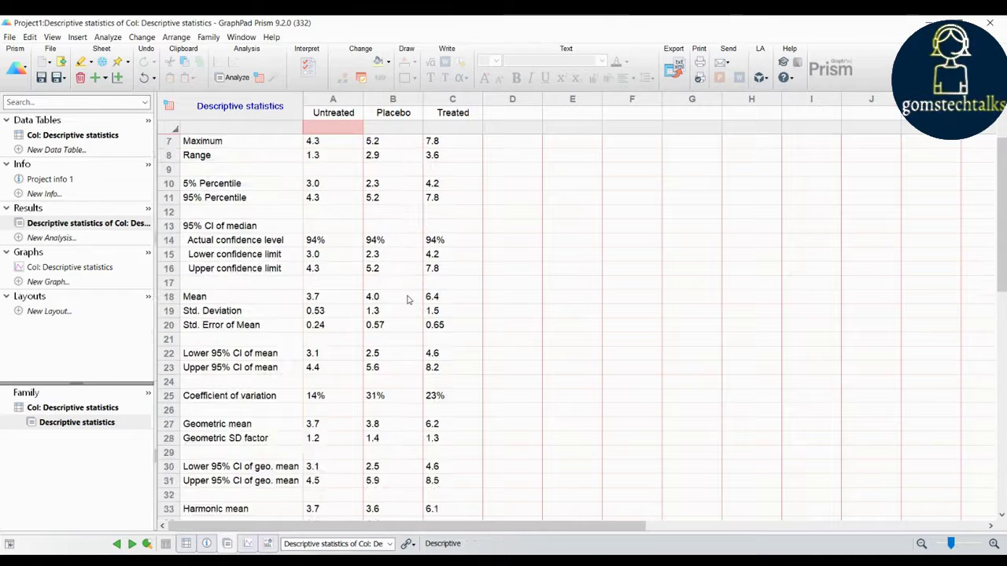
click(265, 214)
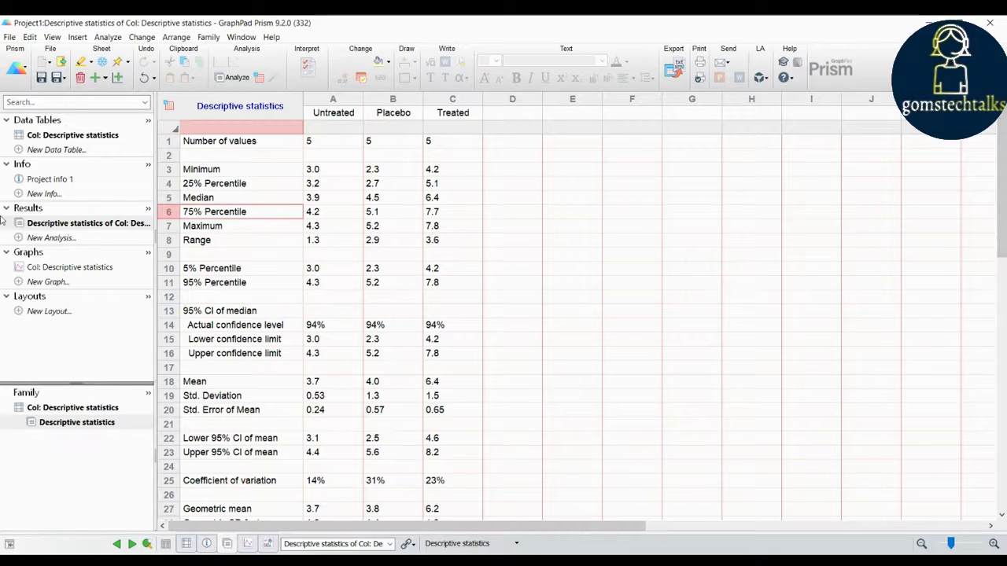
click(63, 269)
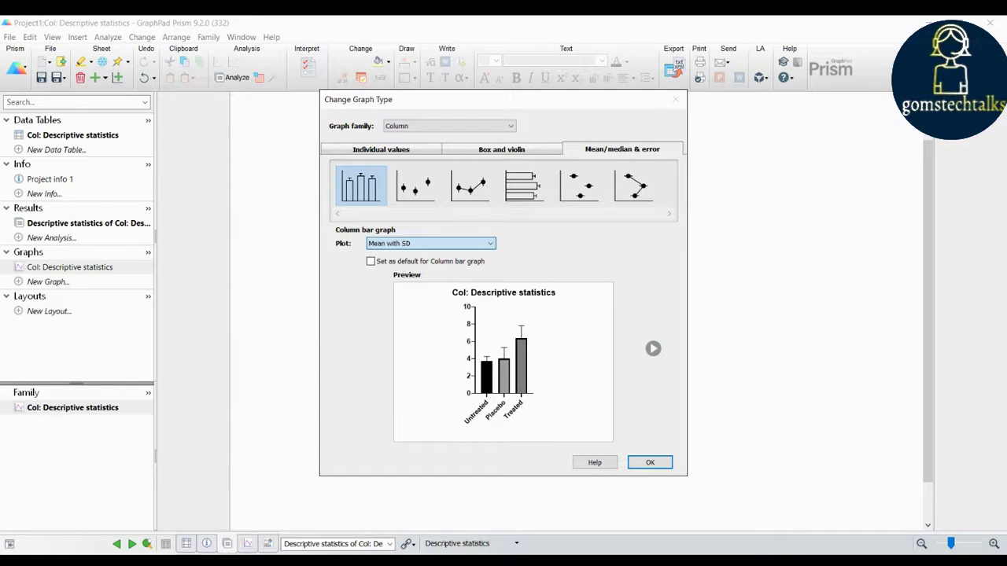
- Preview column bar, mean-with-error, connected-mean and horizontal styles, plus scatter-with-bar and before-after plots
click(414, 185)
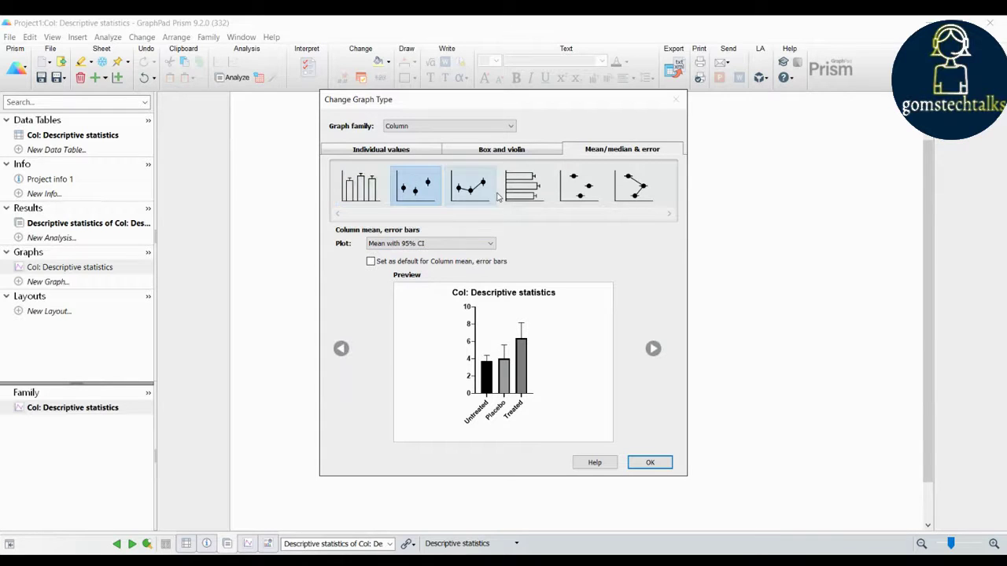
click(483, 192)
click(526, 192)
click(581, 193)
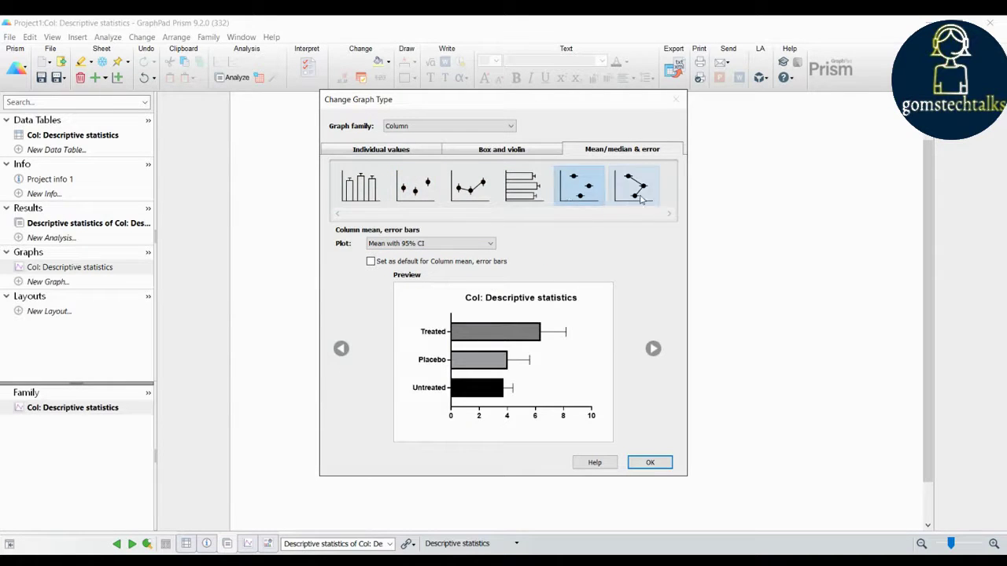
click(639, 192)
click(415, 189)
click(470, 189)
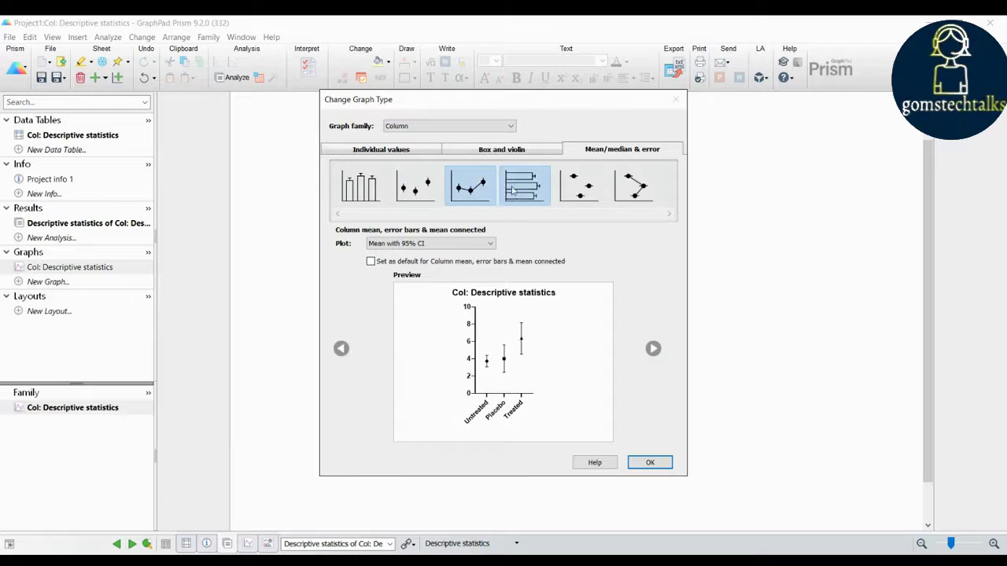
click(579, 188)
click(354, 197)
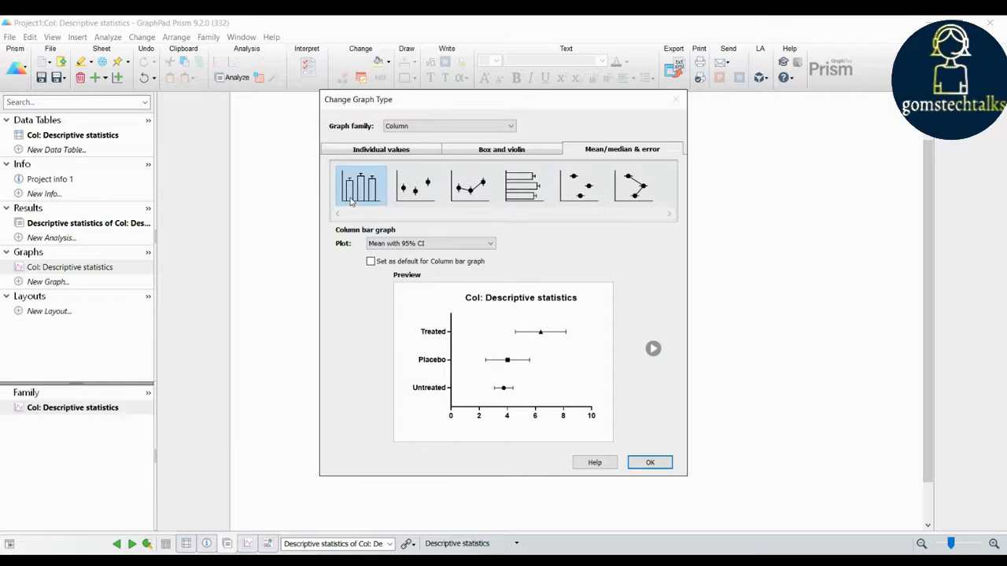
click(385, 156)
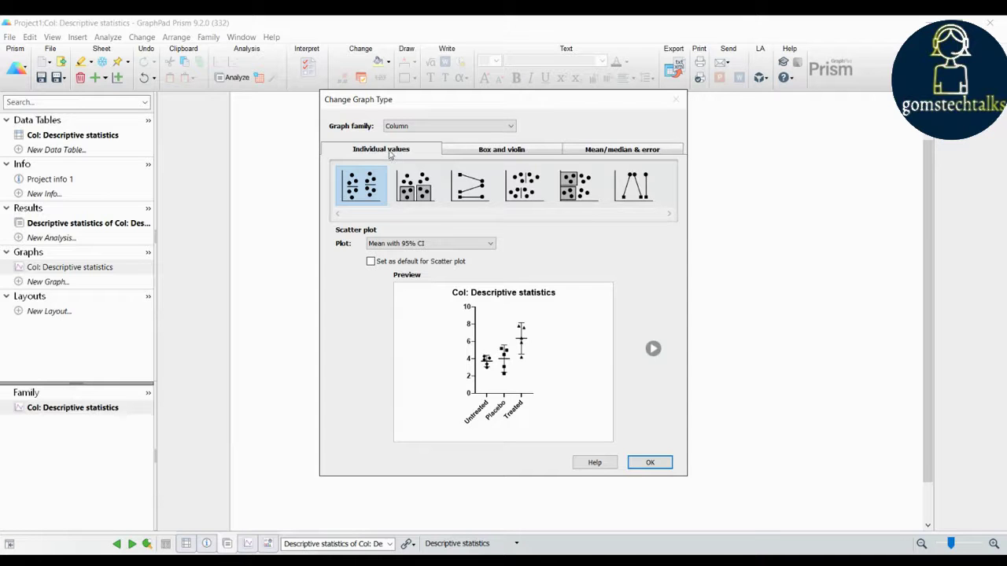
click(415, 191)
click(470, 185)
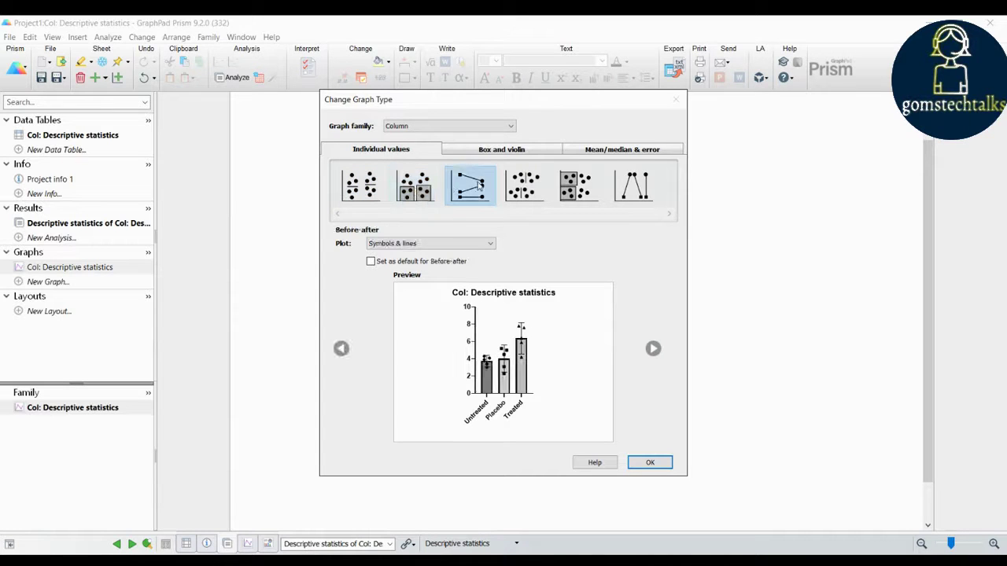
- Compare box-and-whiskers and violin plots, then apply horizontal min-to-max floating bars with a median line
click(503, 151)
click(416, 186)
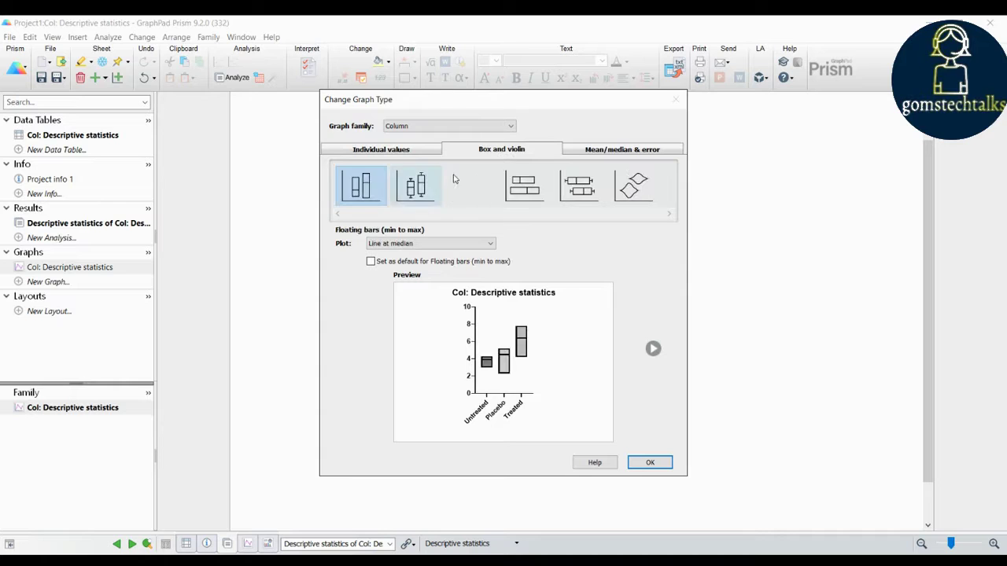
click(480, 179)
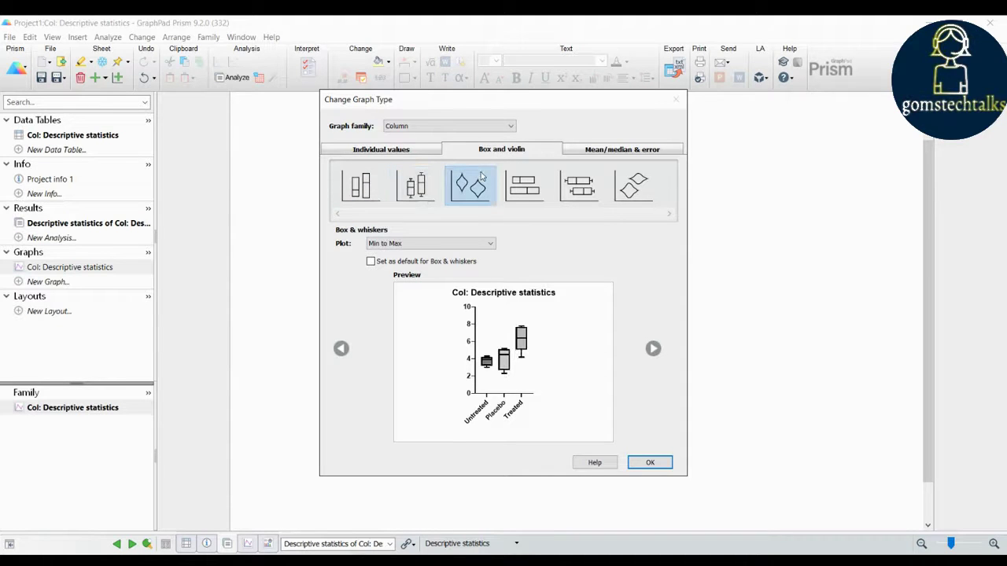
click(416, 185)
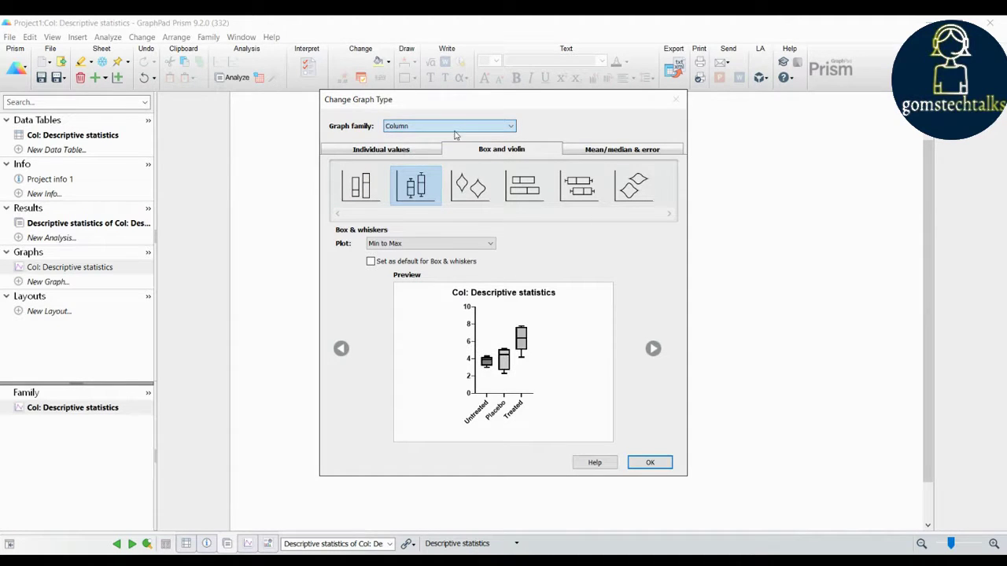
click(653, 348)
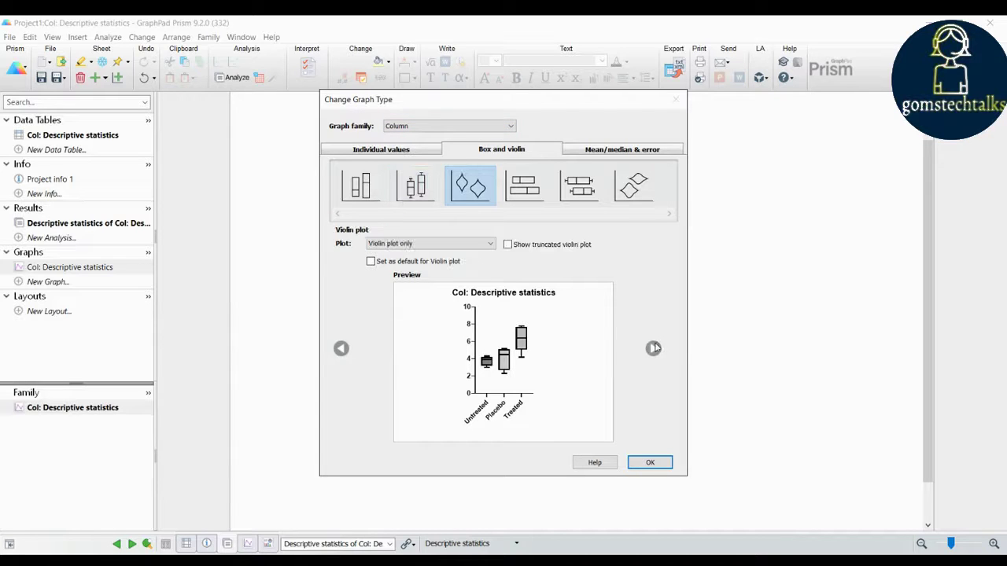
click(654, 348)
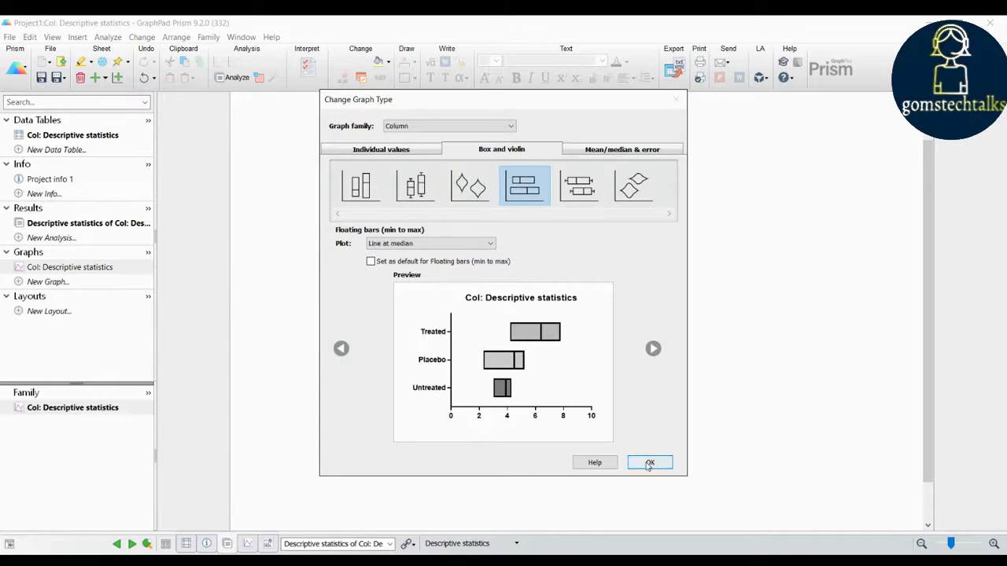
click(650, 462)
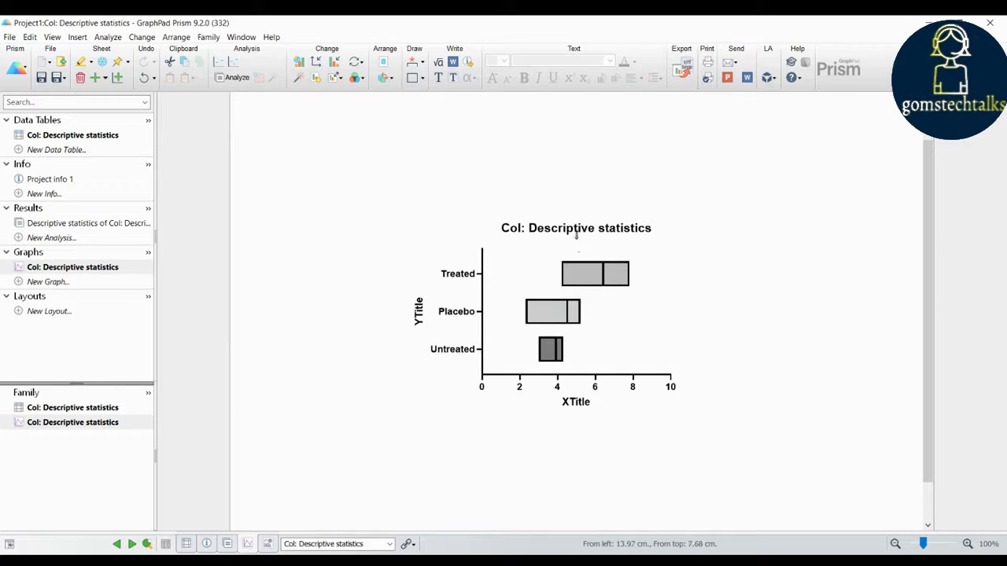
- Select the graph title and bring up Change Graph Type again
click(542, 232)
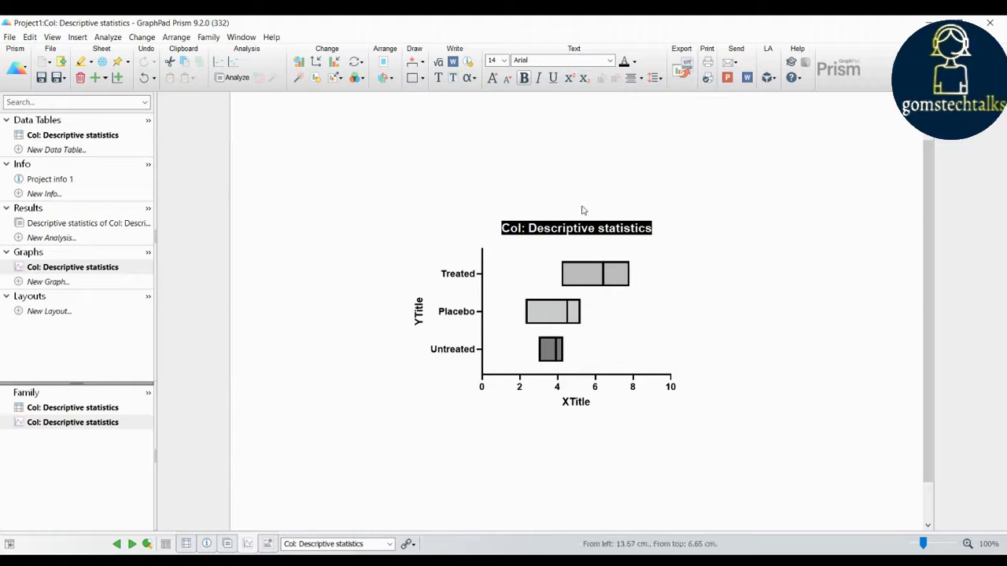
click(306, 67)
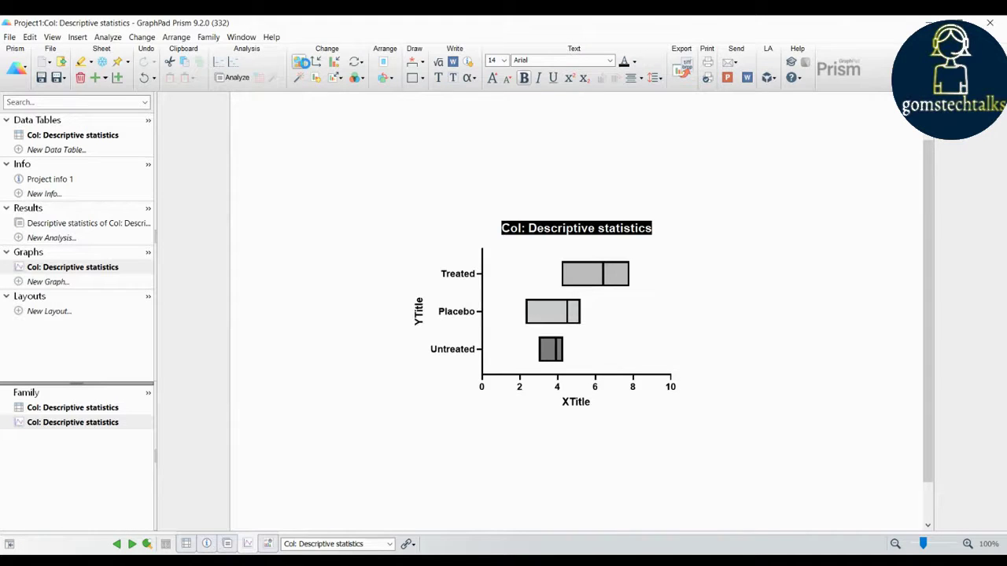
- Switch the graph to vertical min-to-max floating bars with a line at the median
click(382, 245)
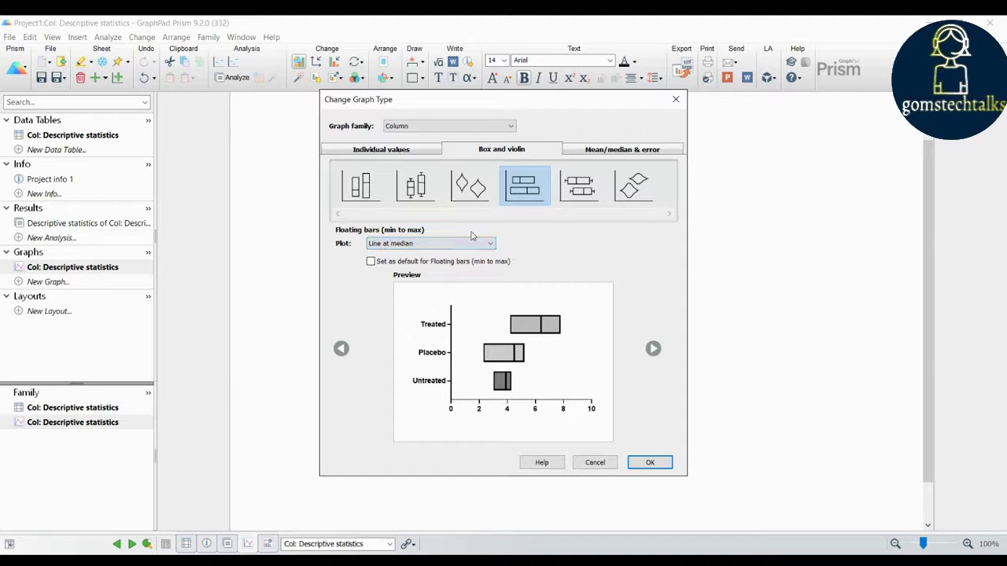
click(469, 187)
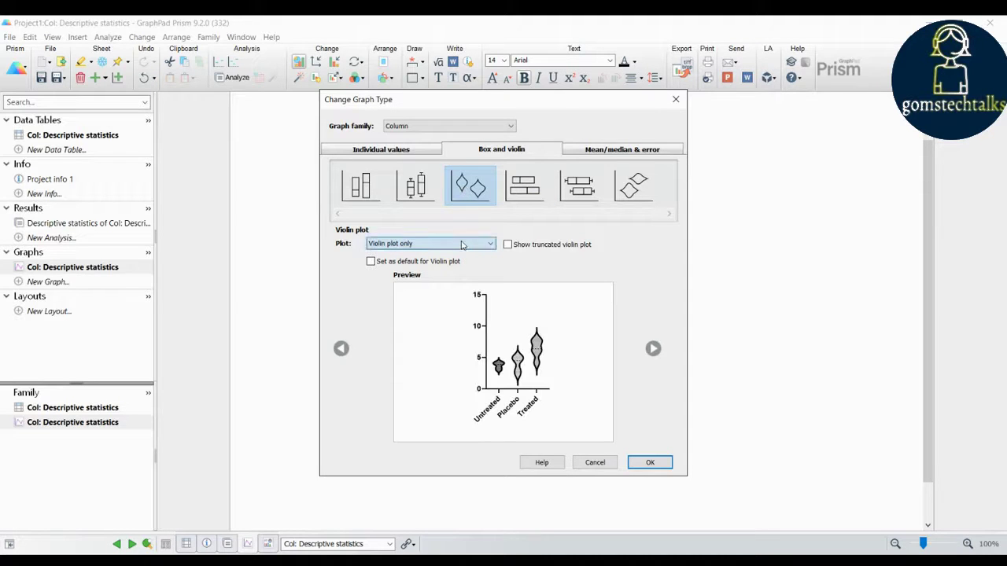
click(416, 185)
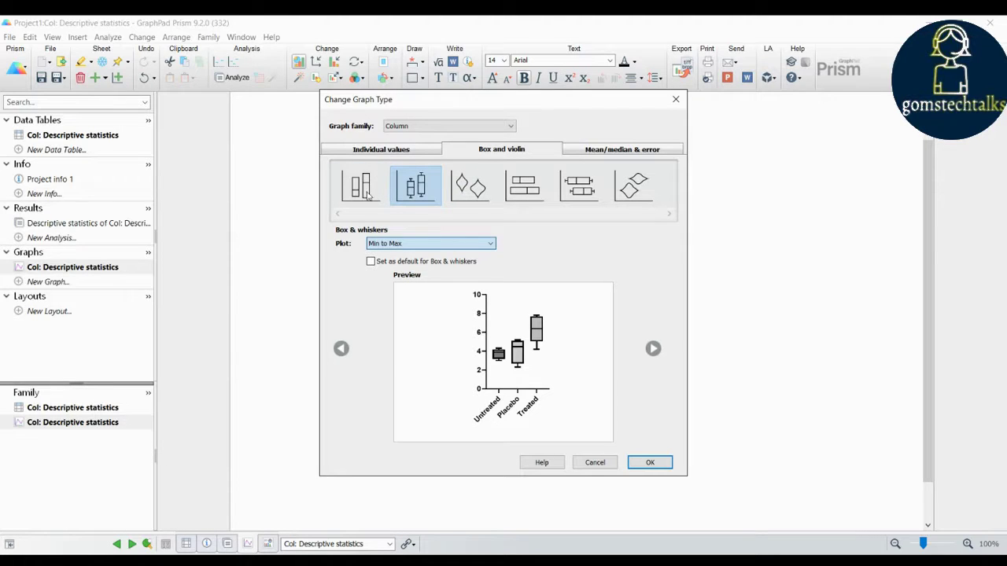
click(364, 193)
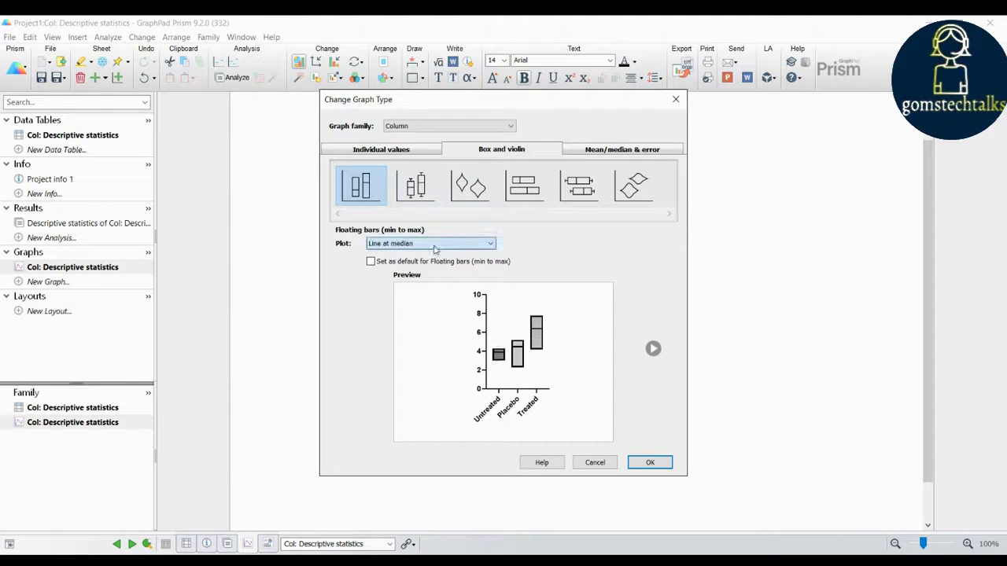
click(650, 462)
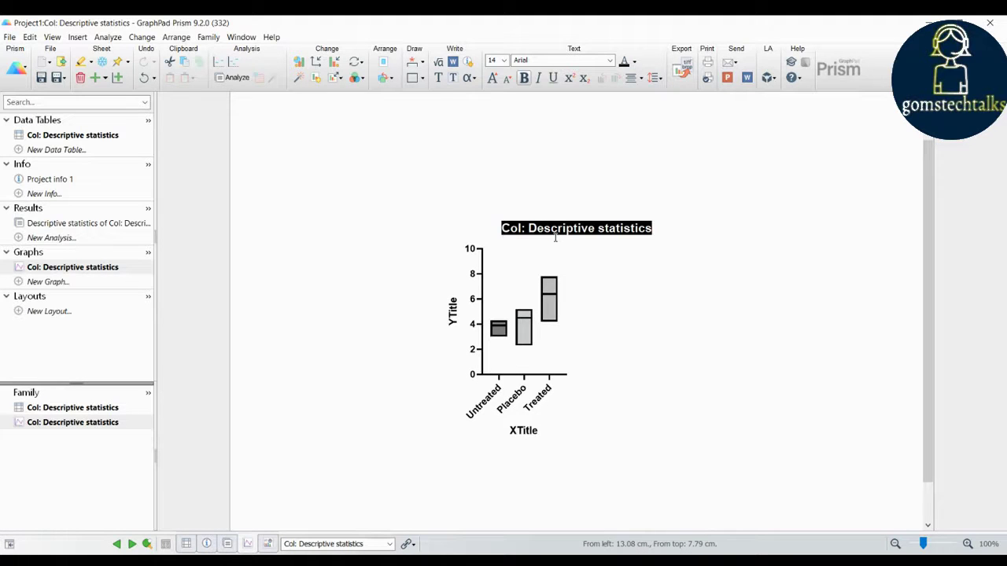
- Change the graph title to 'Line at Median', removing the stray space
text(Line a t)
key(BackSpace)
key(BackSpace)
text(t Median)
click(691, 227)
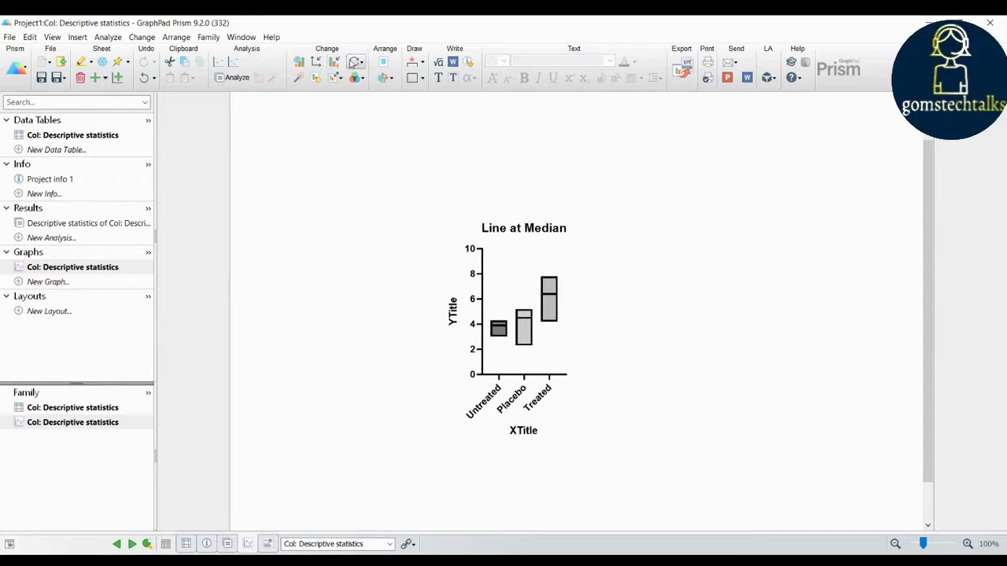
- Apply a colour scheme: grey Untreated, purple Placebo, pink Treated bars
click(297, 79)
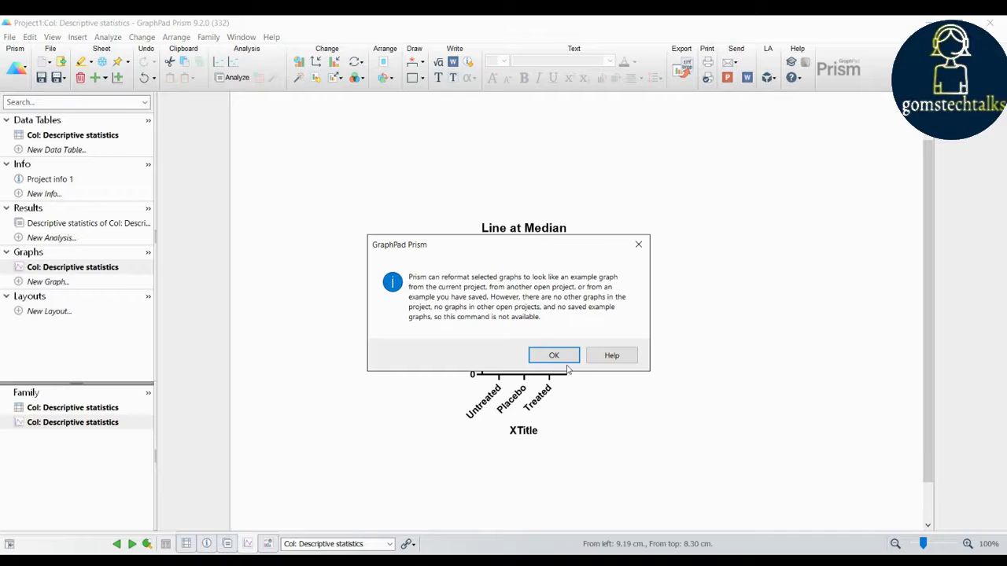
click(563, 360)
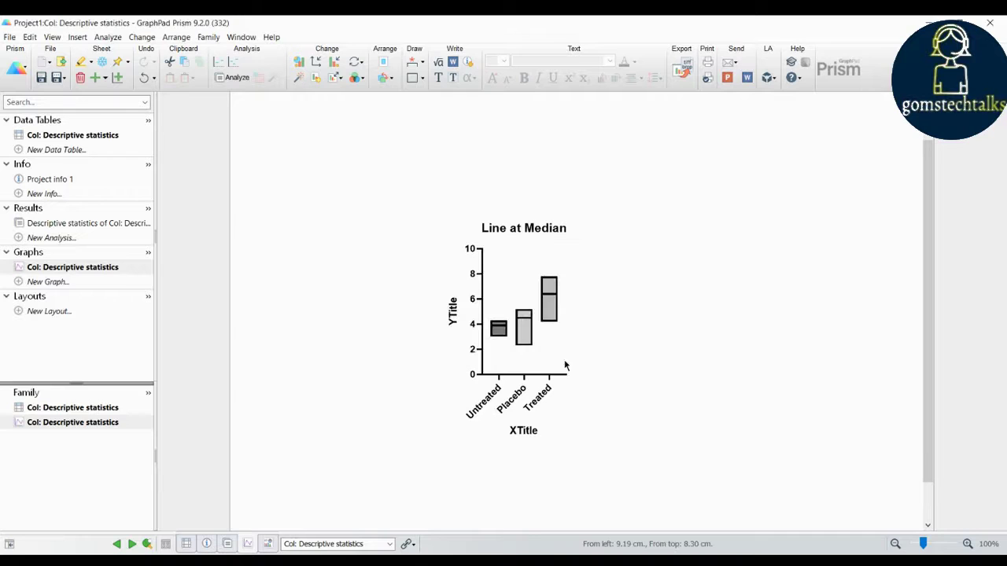
click(359, 76)
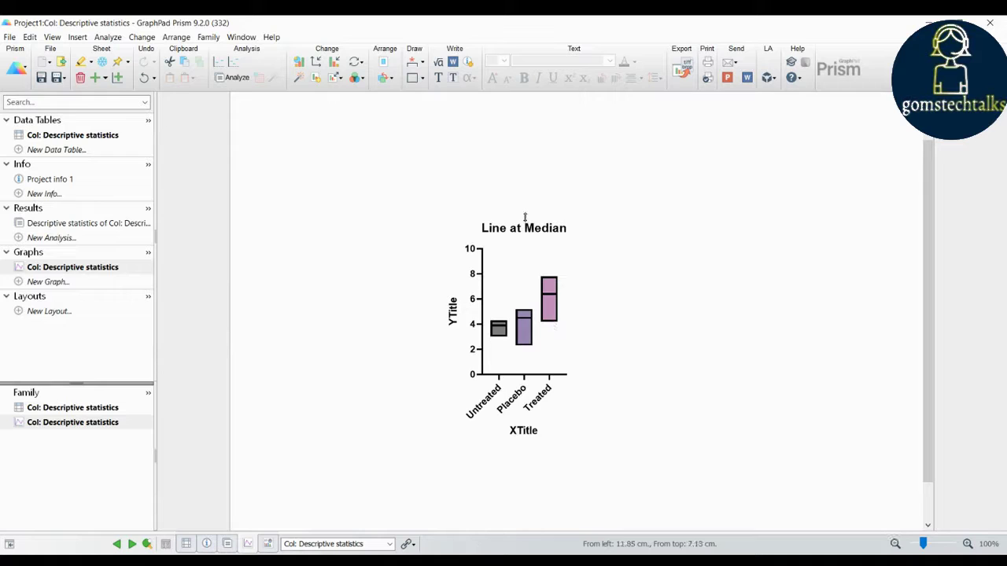
- Select the Line at Median graph title for formatting
double_click(485, 228)
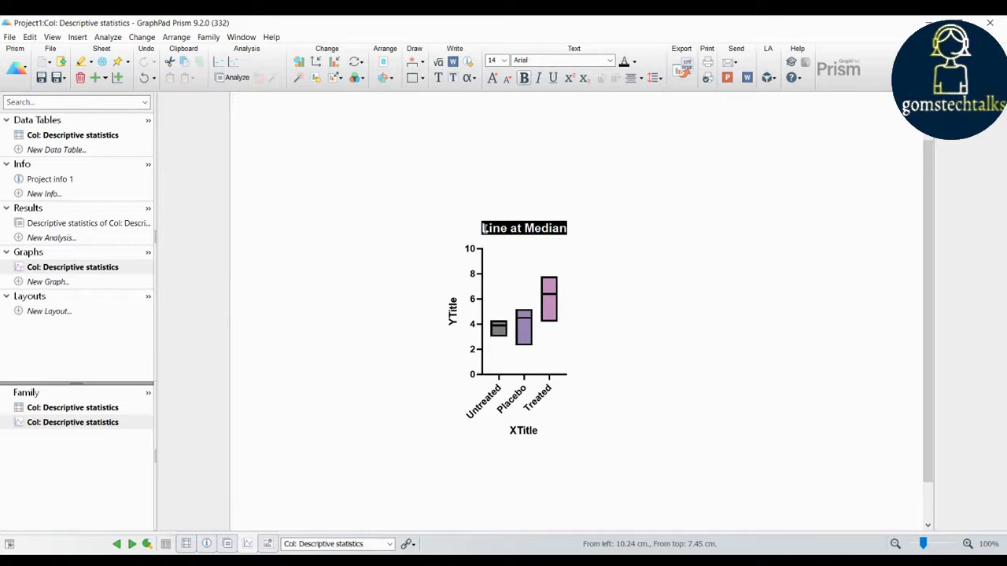
click(518, 221)
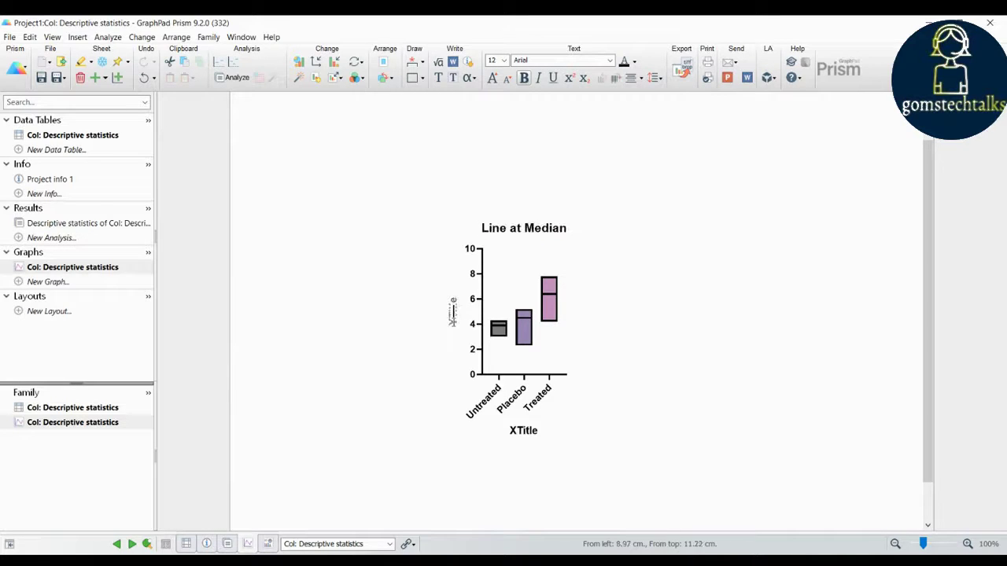
click(523, 226)
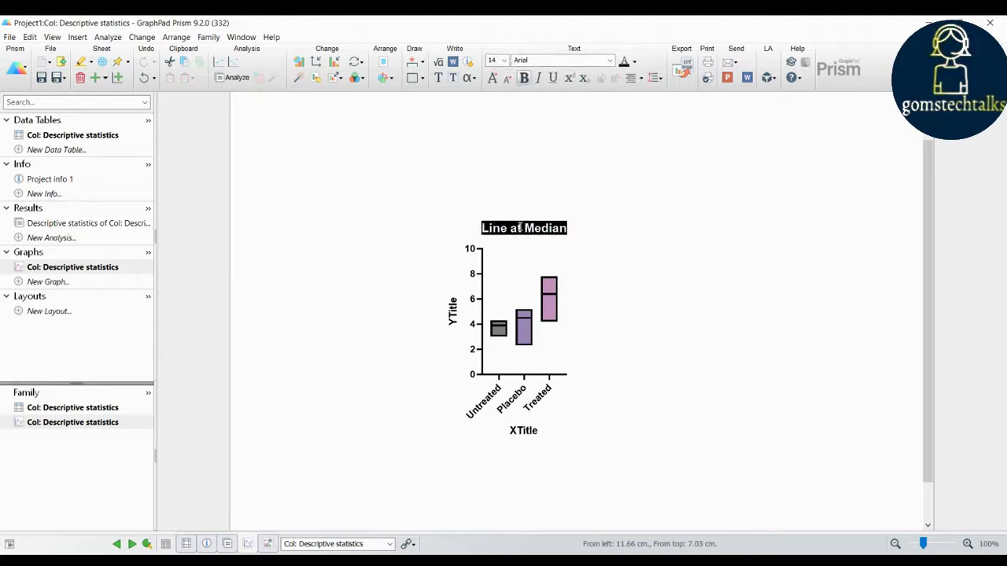
- Set the Line at Median title font to Times New Roman
click(609, 62)
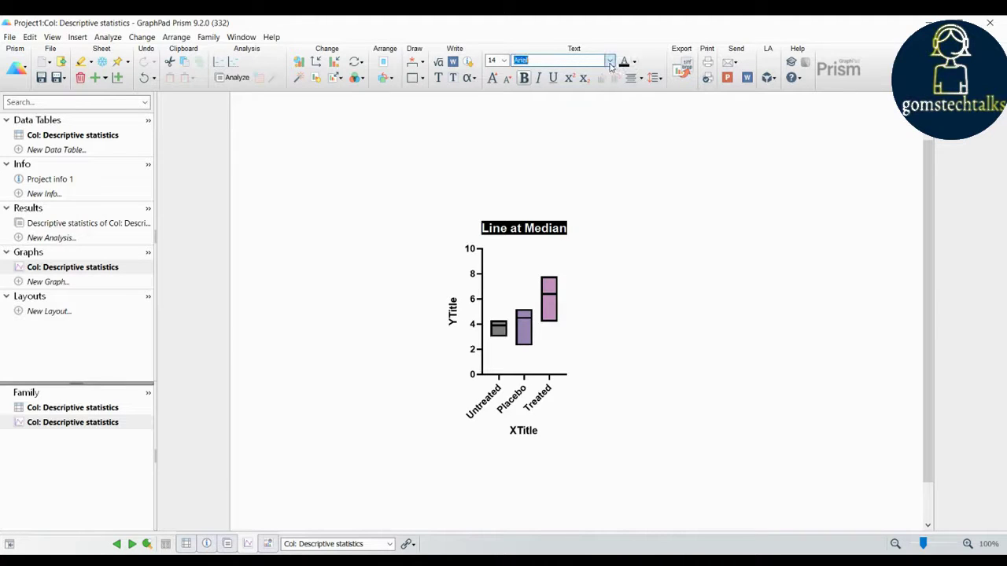
text(Times New Roman)
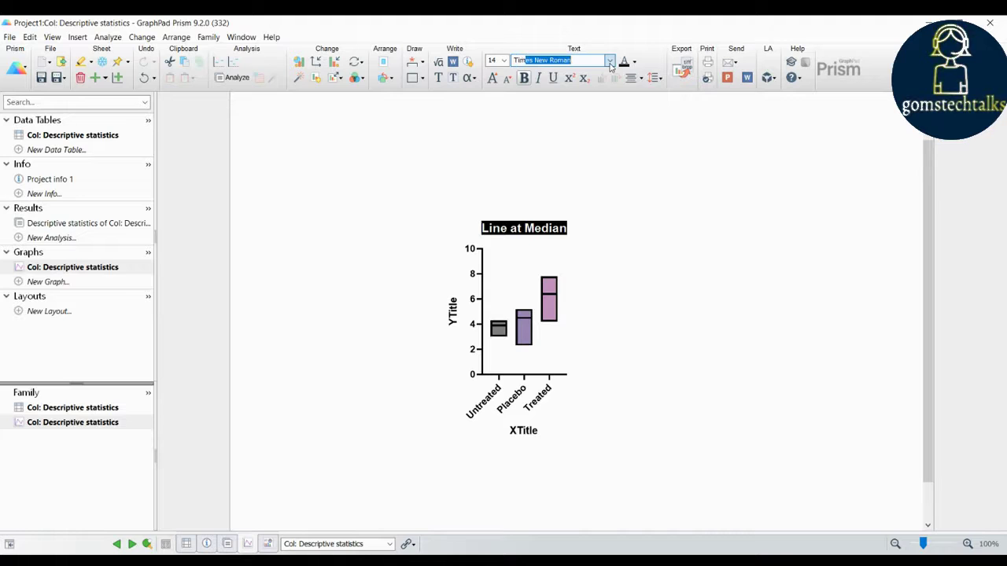
key(Return)
click(562, 252)
- Begin editing the XTitle axis label, then cancel the change
double_click(523, 430)
key(BackSpace)
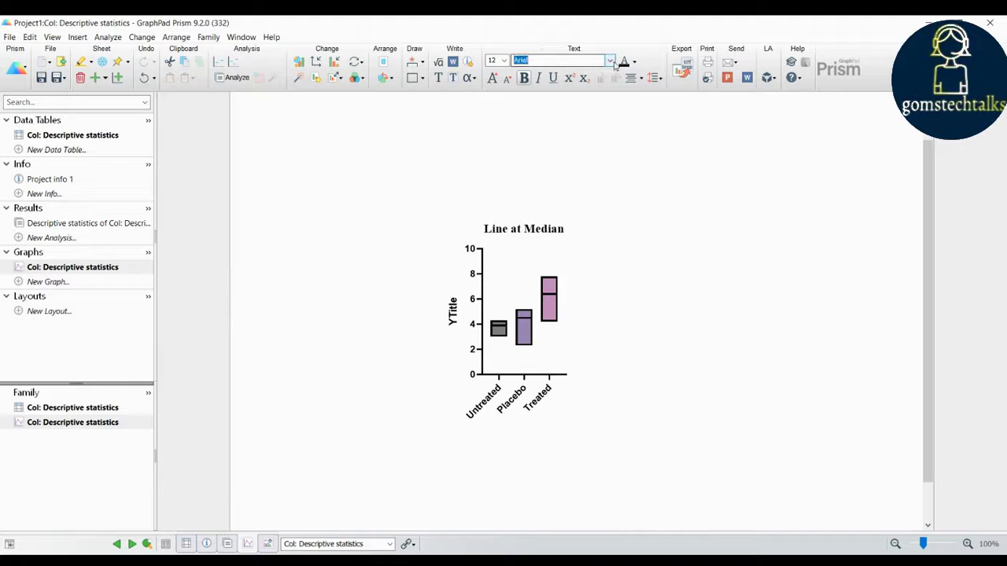
key(Escape)
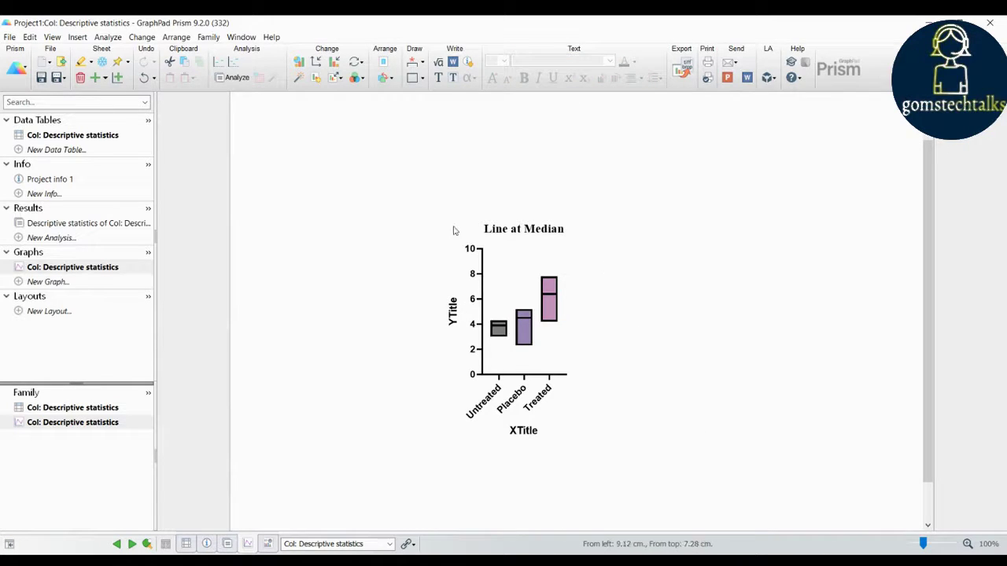
- Prefix the graph title with 'Fig 1. ' so it reads 'Fig 1. Line at Median'
double_click(487, 229)
click(487, 229)
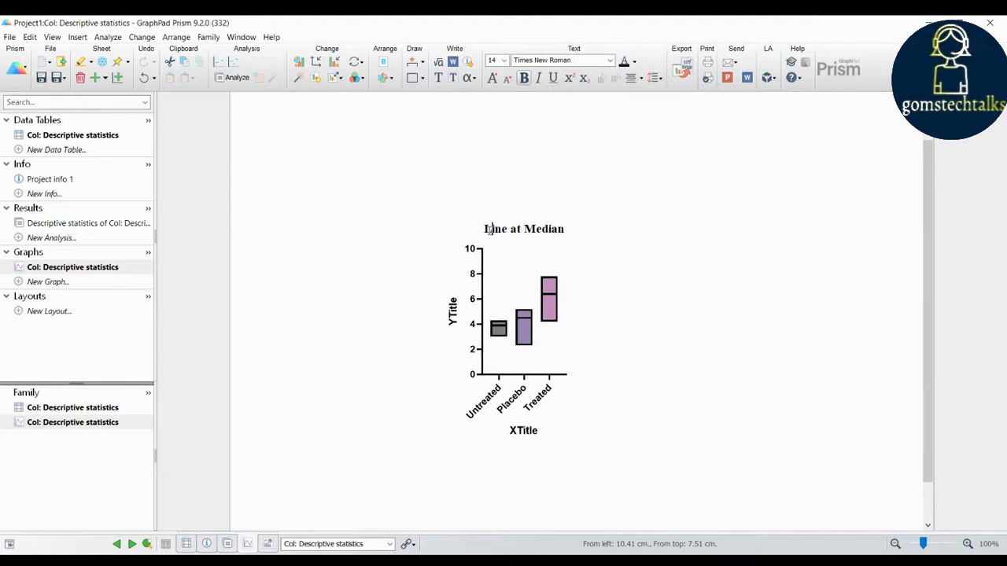
text(Fig)
text(.)
text(1.)
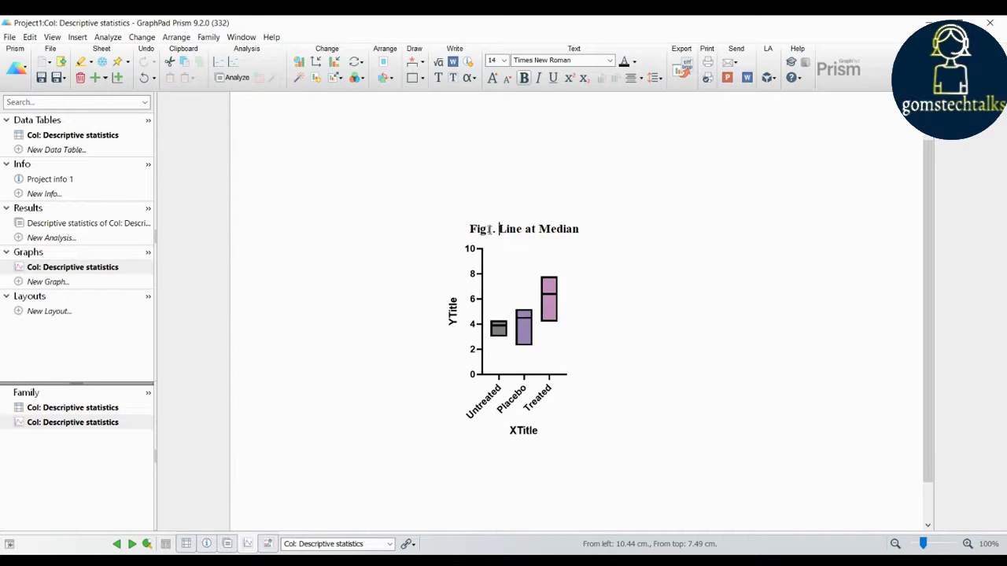
click(580, 349)
- Set the whole title text to 10-point font size
click(486, 229)
click(487, 230)
drag(468, 229, 582, 230)
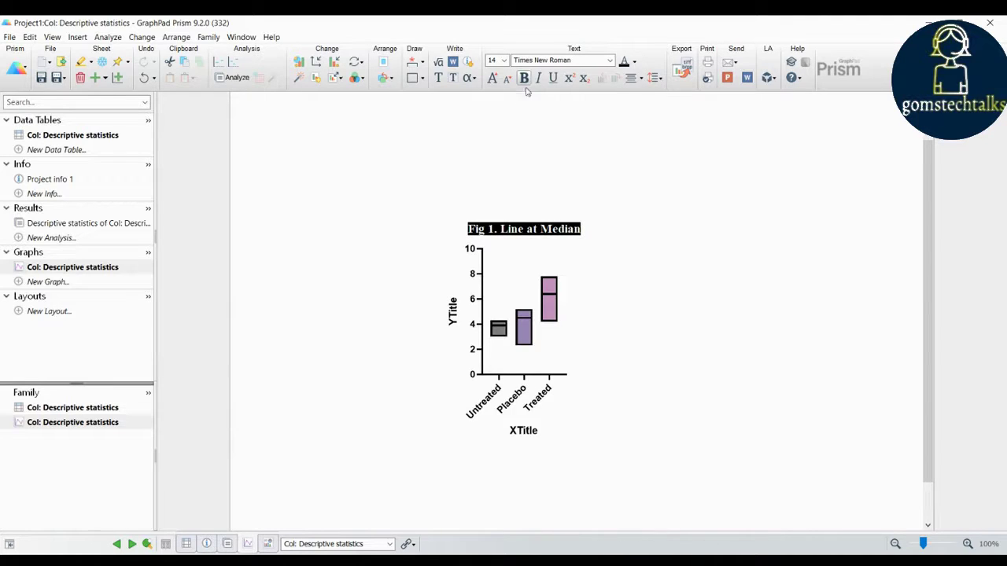
click(494, 60)
text(10)
key(Return)
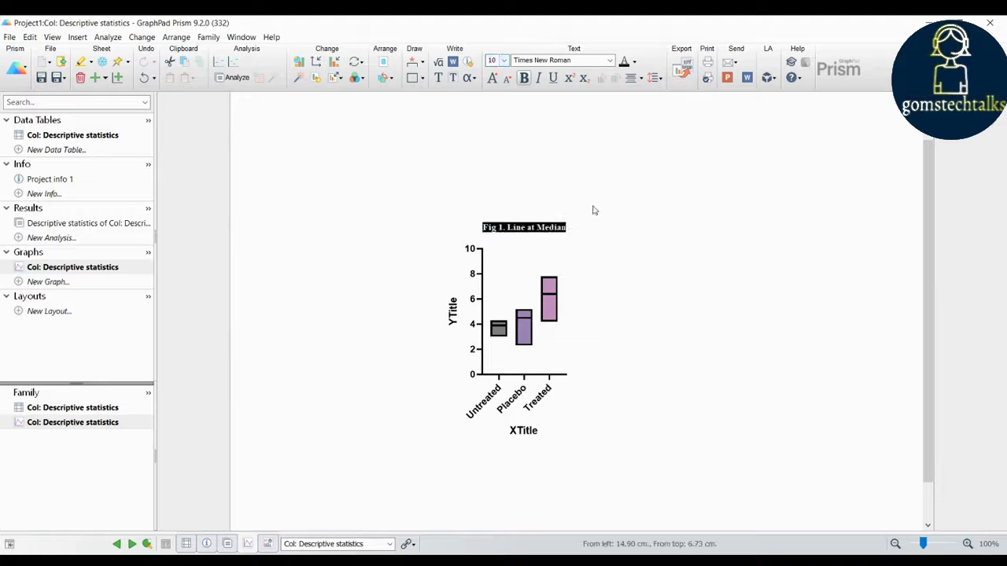
click(593, 210)
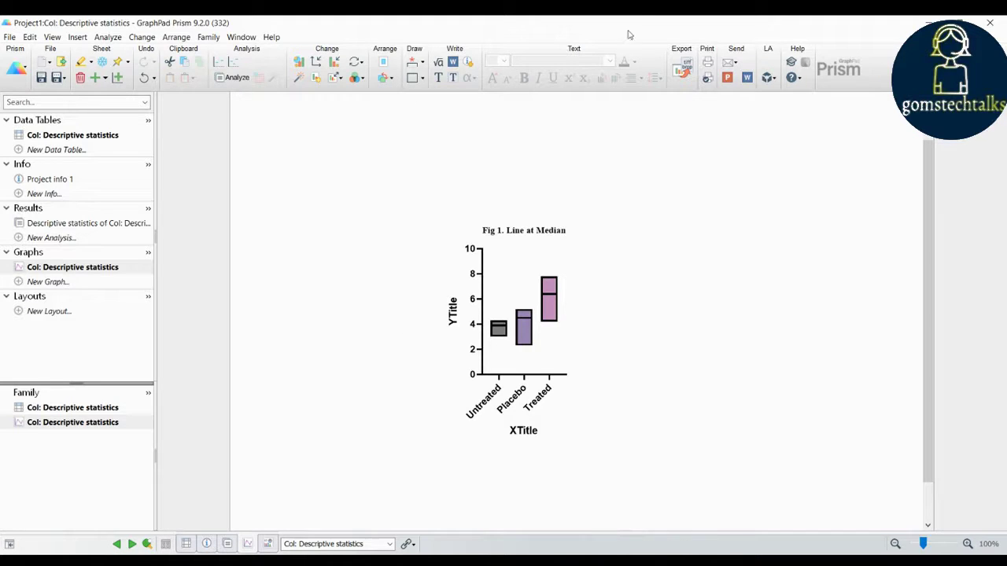
- Set the graph export to JPG format at 1200 dpi resolution
click(685, 71)
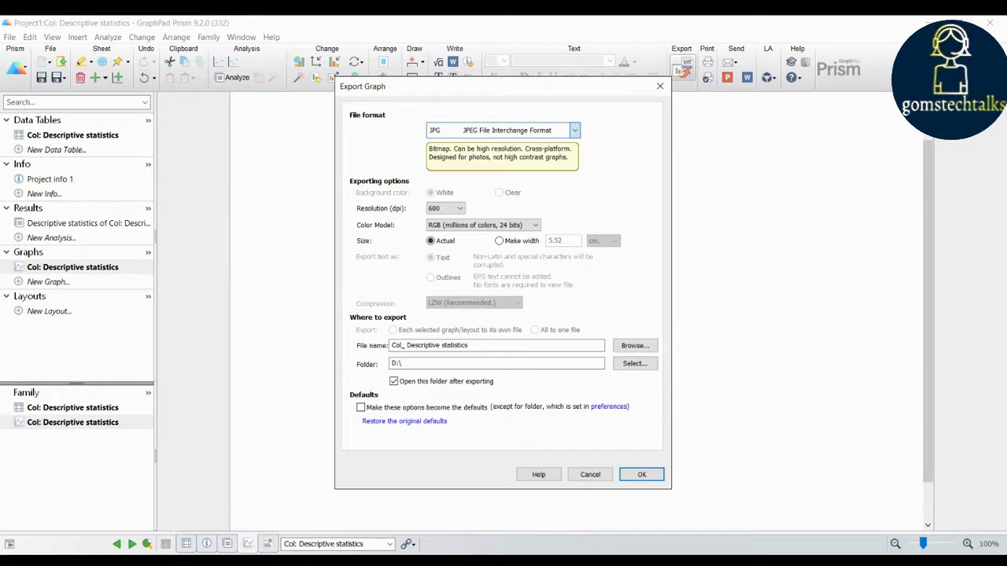
click(575, 130)
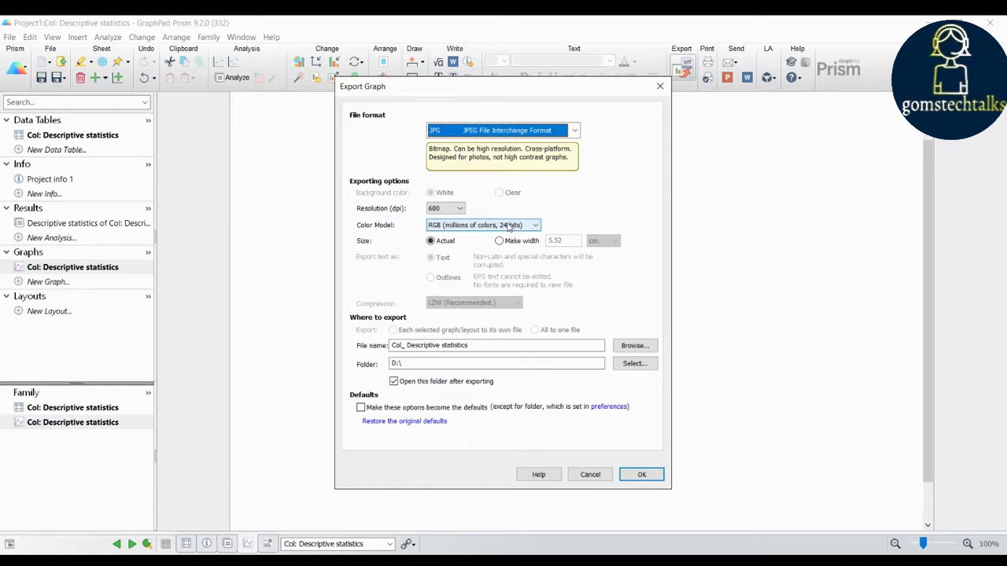
click(460, 209)
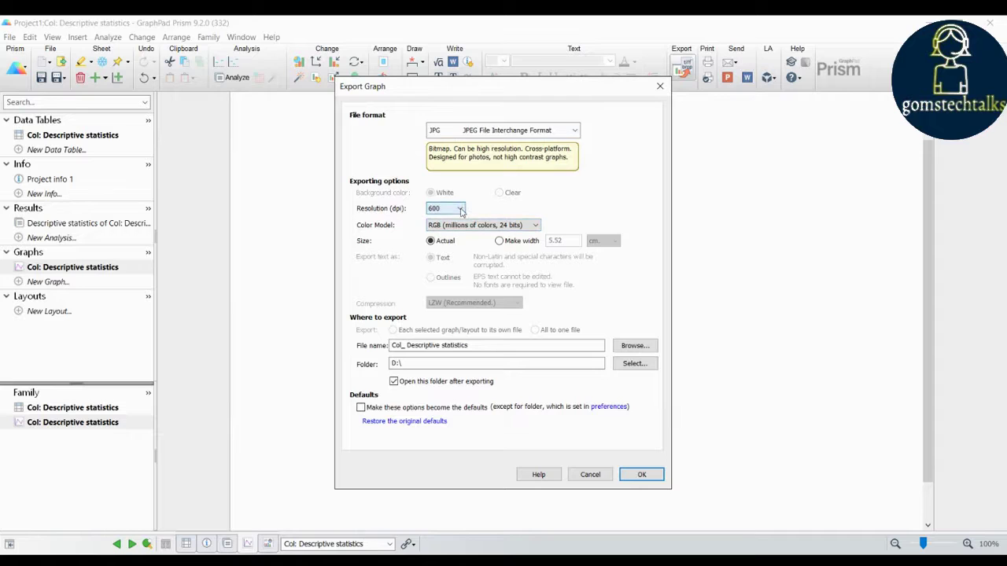
click(461, 209)
click(461, 252)
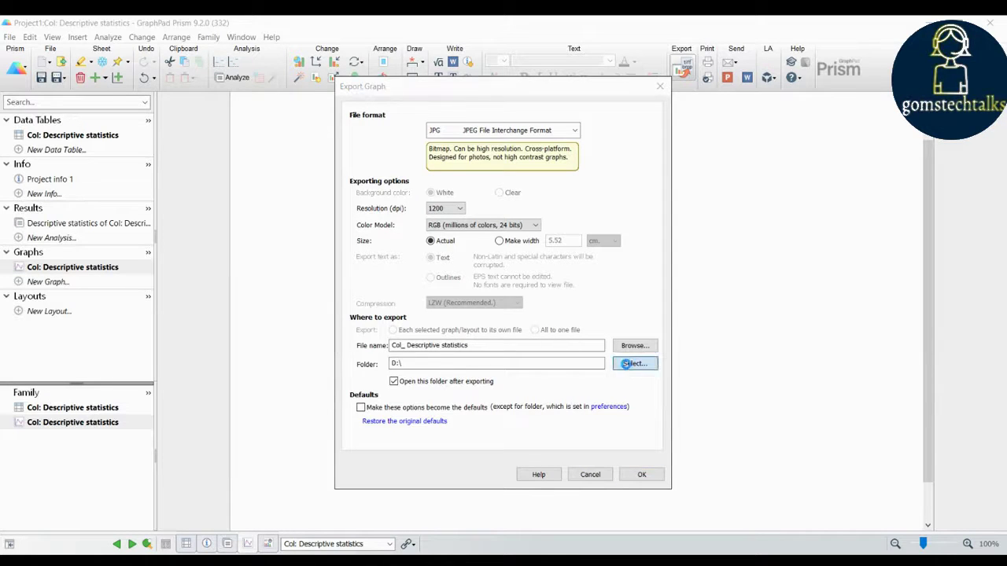
- Choose D:\ as the export folder and export the graph
click(634, 363)
click(399, 318)
click(722, 388)
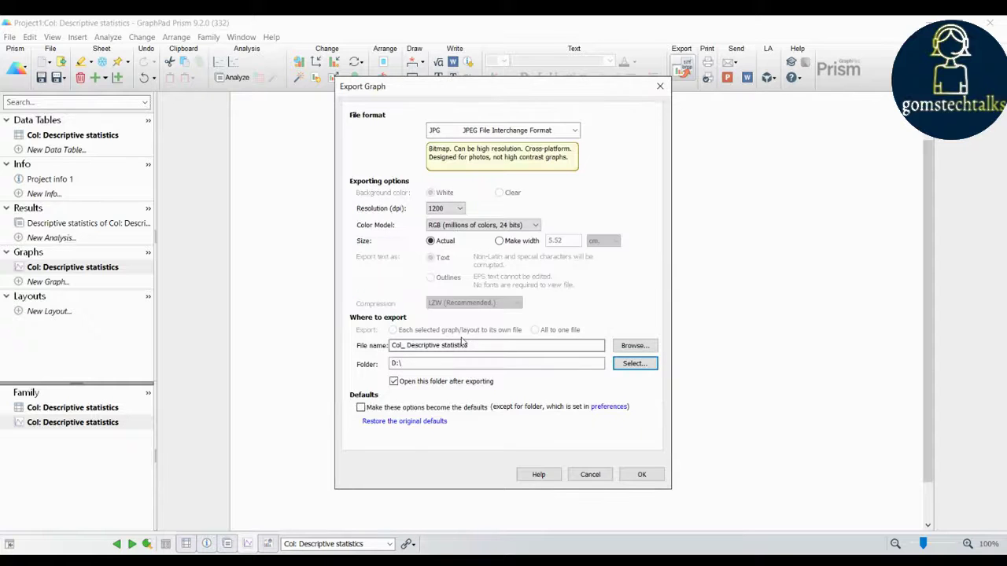
drag(470, 346, 386, 348)
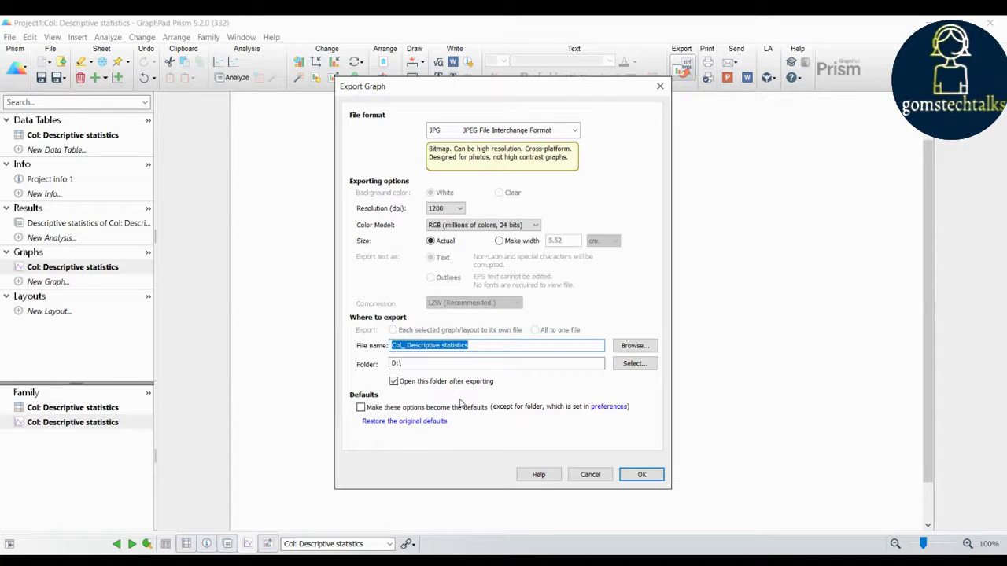
click(639, 476)
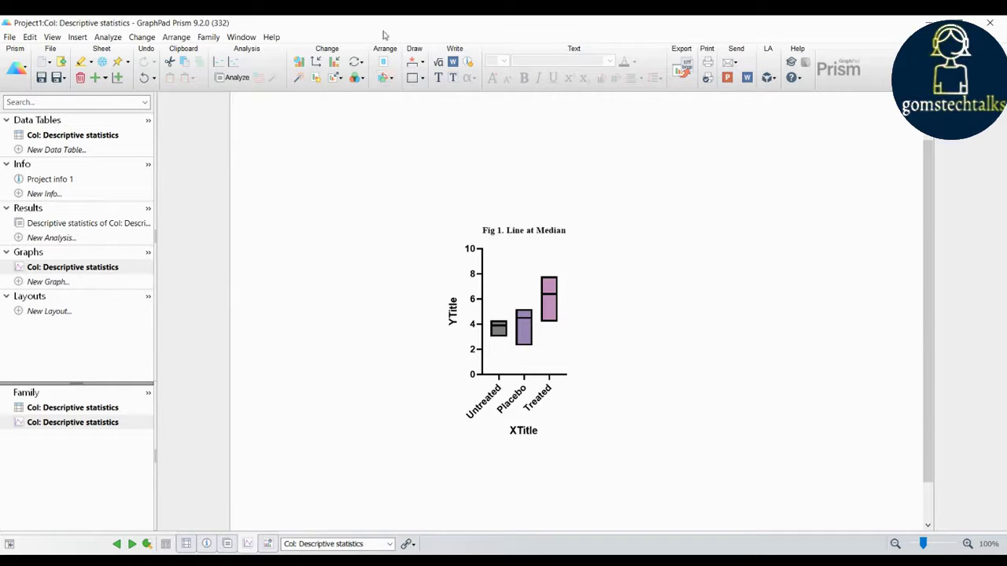
- Draw and resize a trial ellipse over the graph, delete it, then select the double-headed arrow line shape
click(422, 79)
click(395, 103)
drag(299, 150, 521, 362)
click(406, 191)
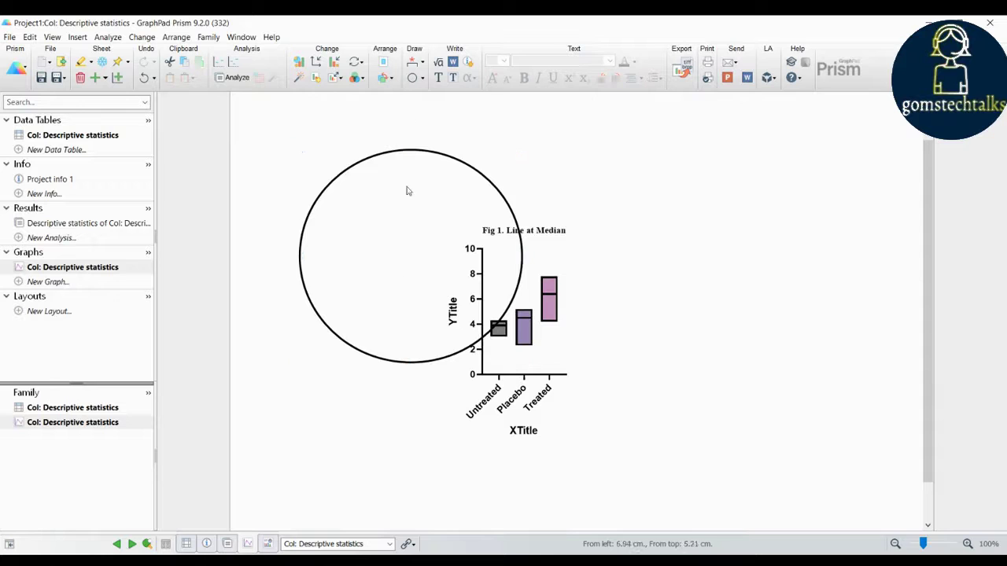
click(395, 152)
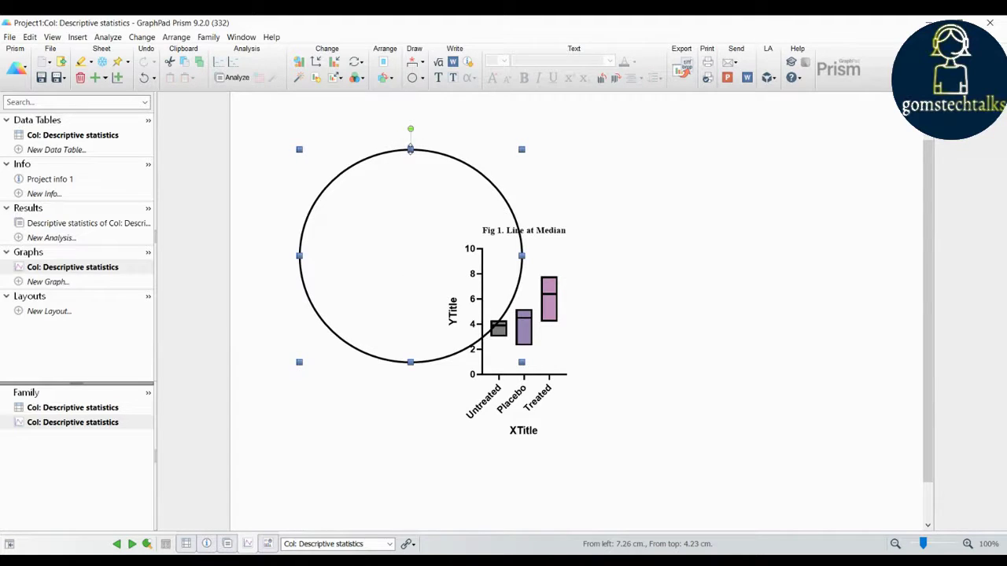
drag(561, 200, 702, 497)
drag(418, 238, 392, 194)
key(Delete)
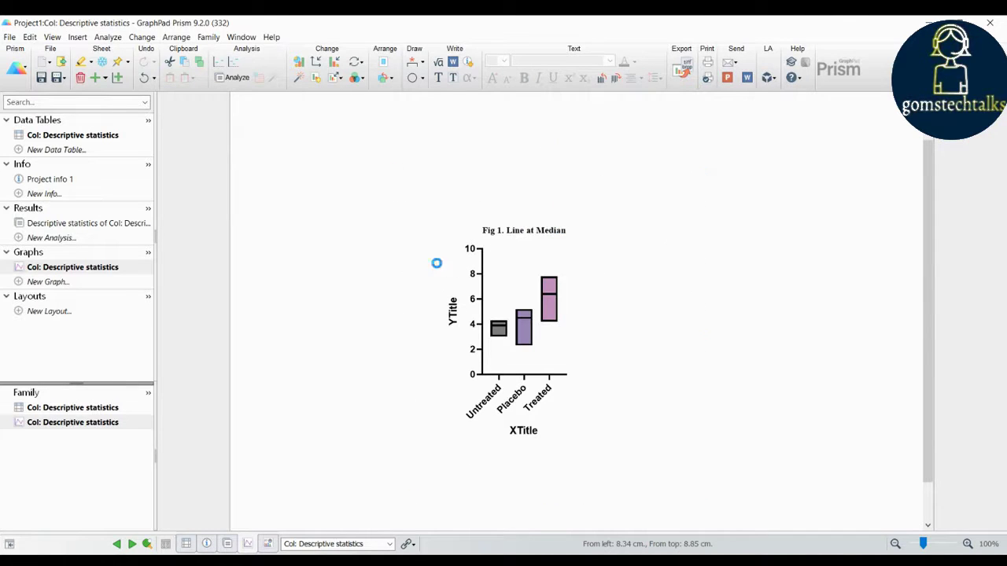
click(423, 79)
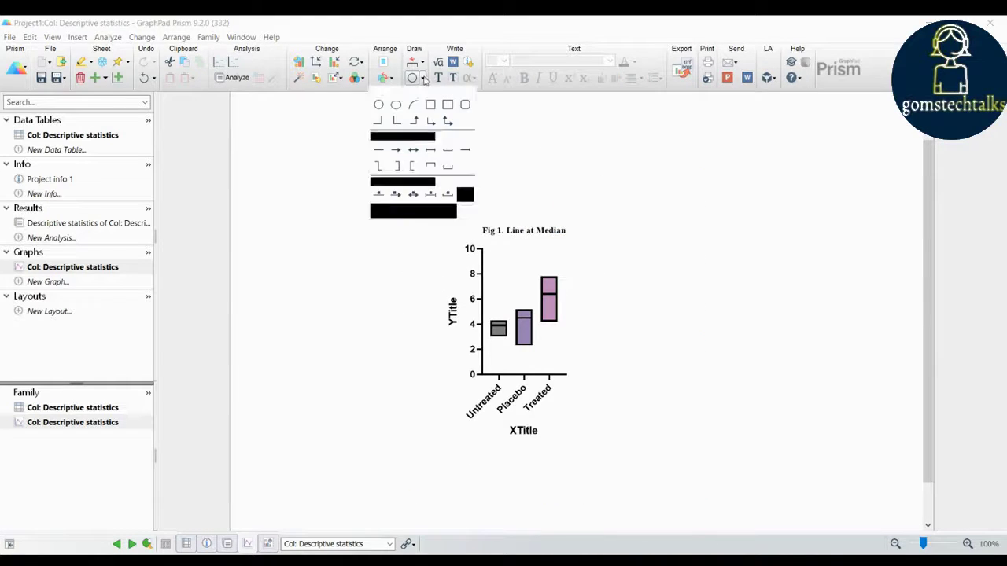